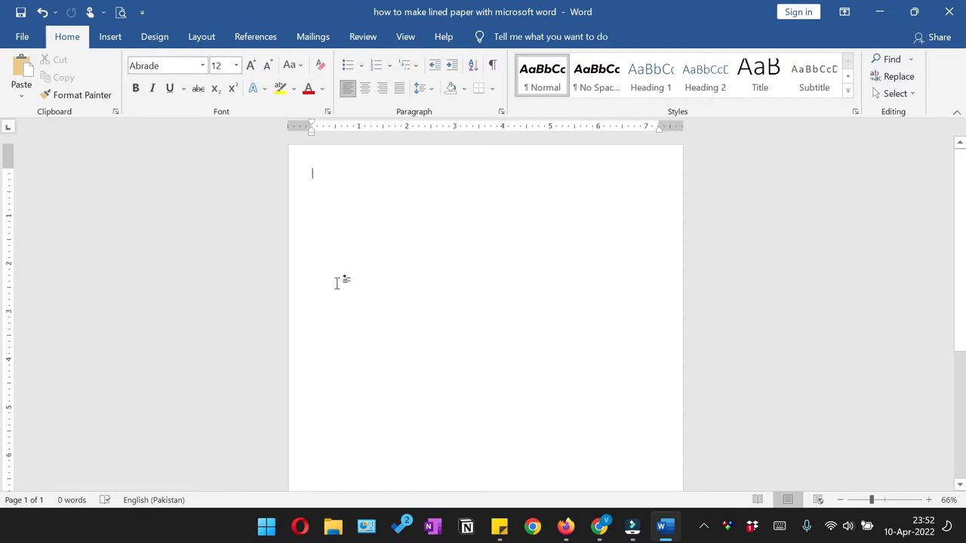
Set the document's paper size to Letter, 8.5" x 11"
click(193, 43)
click(103, 87)
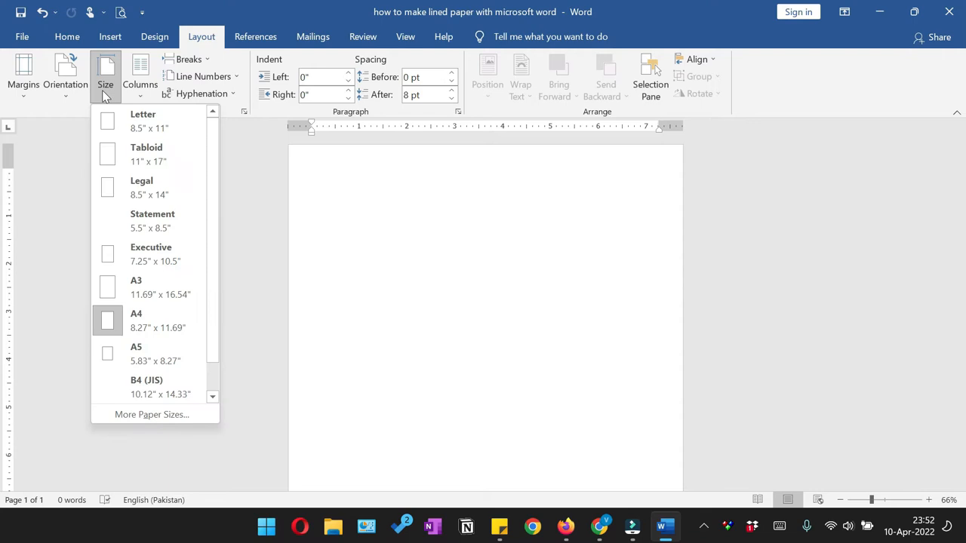
click(146, 121)
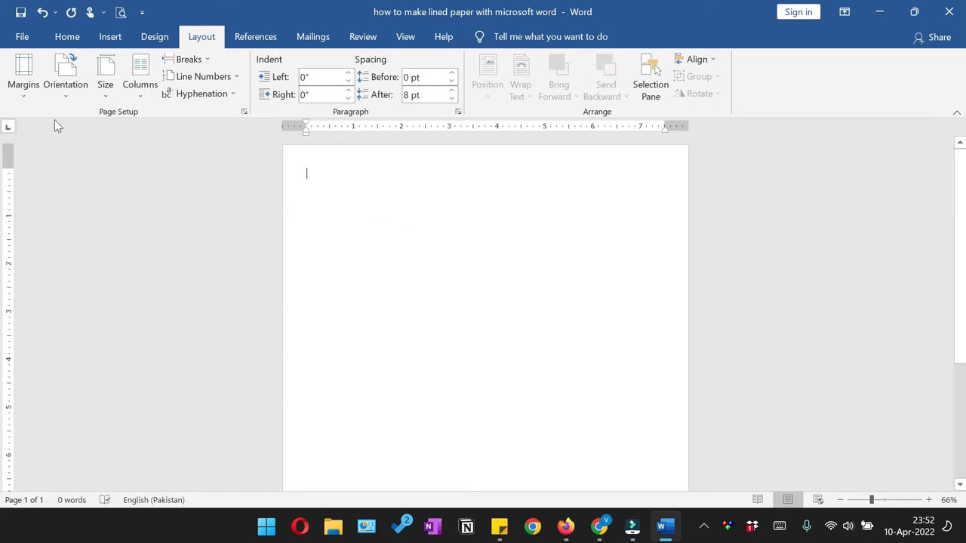
Set custom page margins with the top, left and right margins at 0.1" for the whole document
click(26, 93)
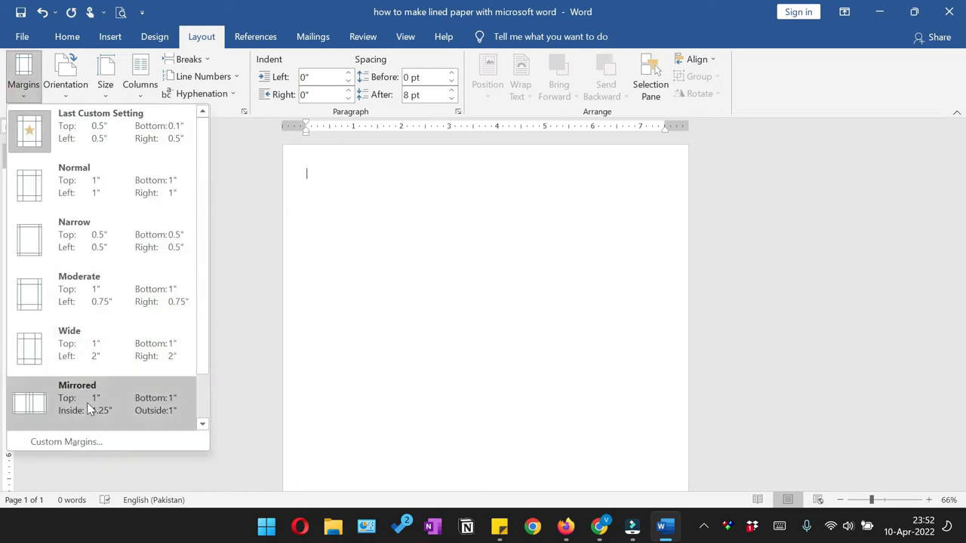
click(83, 442)
click(402, 138)
click(403, 138)
click(402, 138)
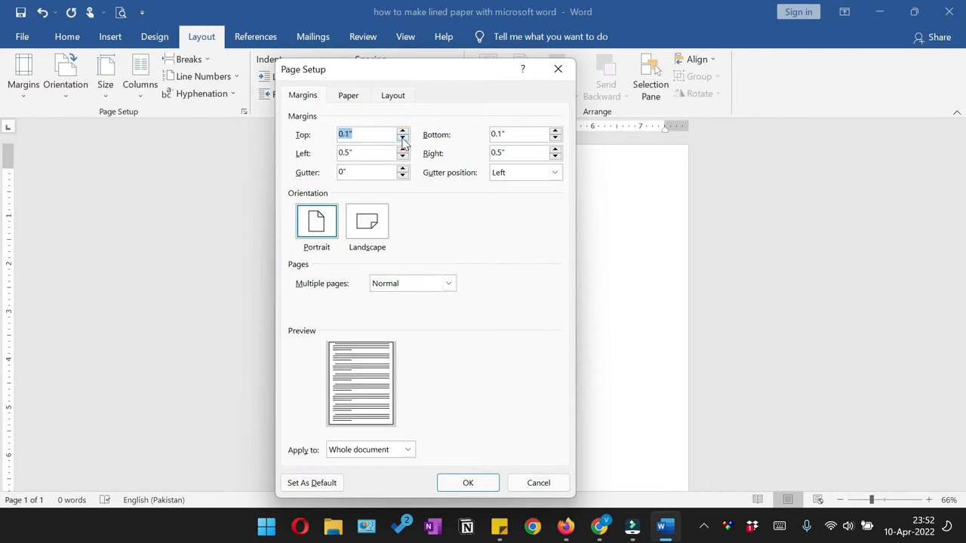
click(402, 138)
click(403, 156)
click(402, 157)
click(402, 157)
click(403, 157)
click(554, 157)
click(555, 157)
click(555, 157)
click(555, 157)
click(485, 488)
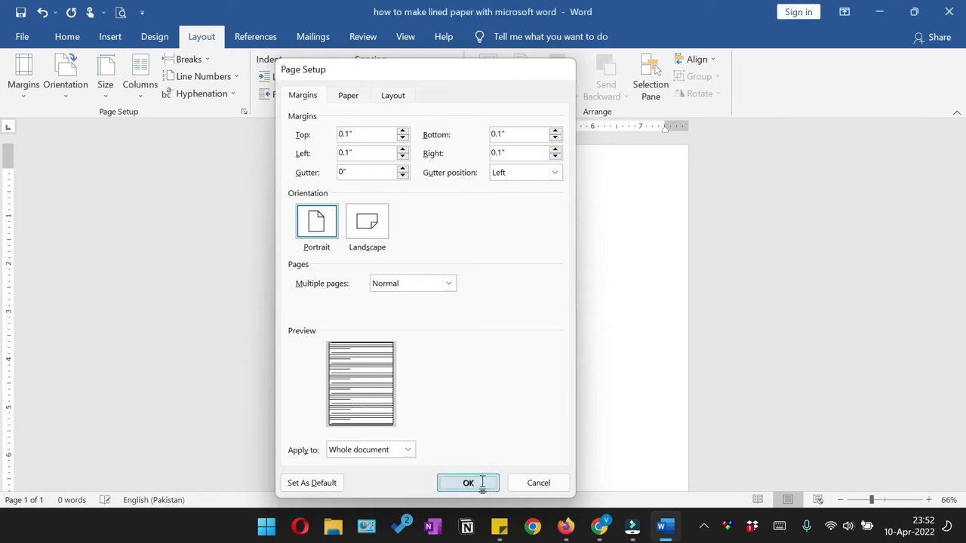
Insert a table with two columns and eight rows, and extend its left border to the page edge
click(106, 37)
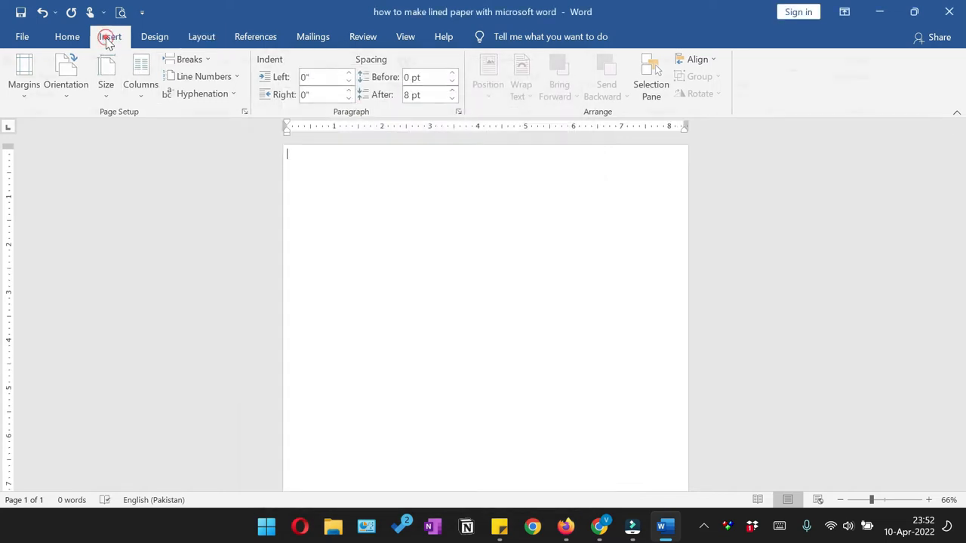
click(109, 97)
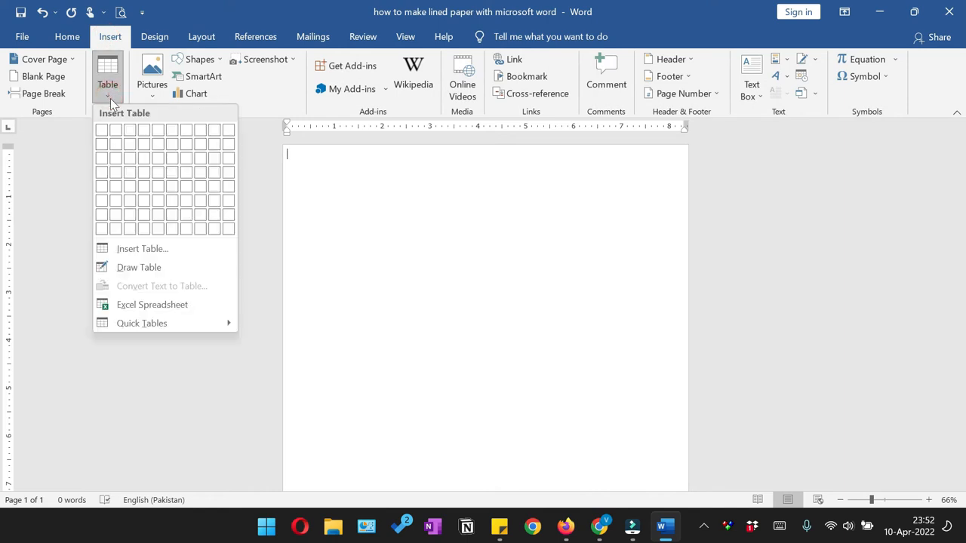
click(115, 228)
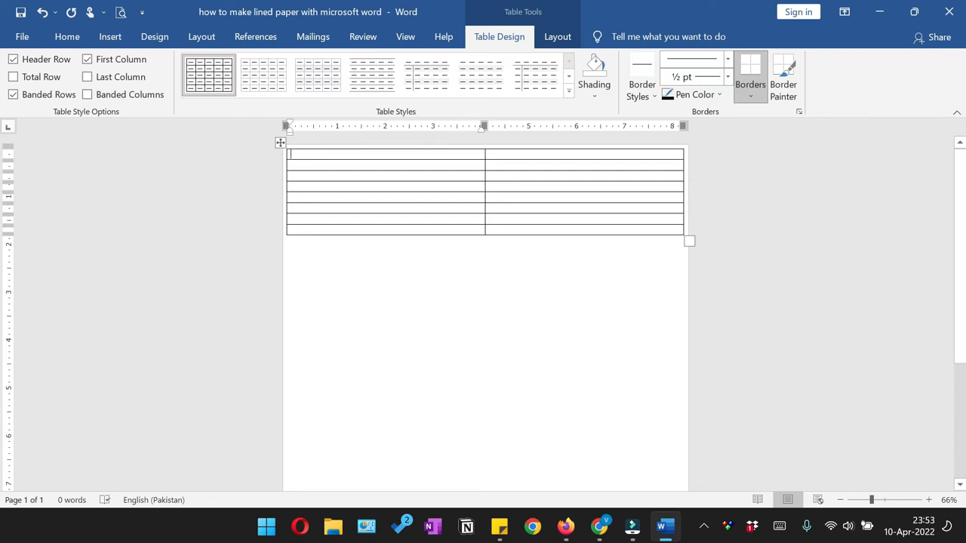
scroll(162, 172, up, 4)
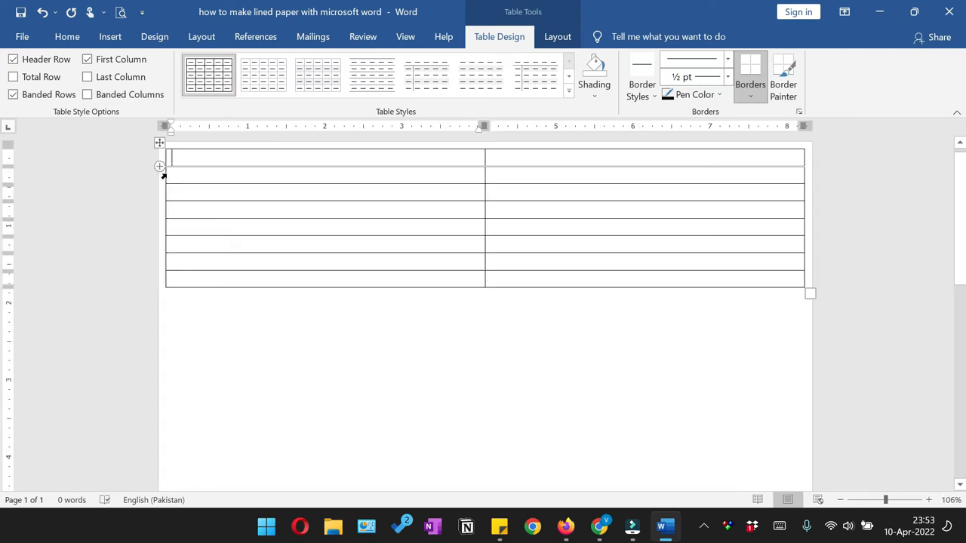
drag(166, 173, 159, 174)
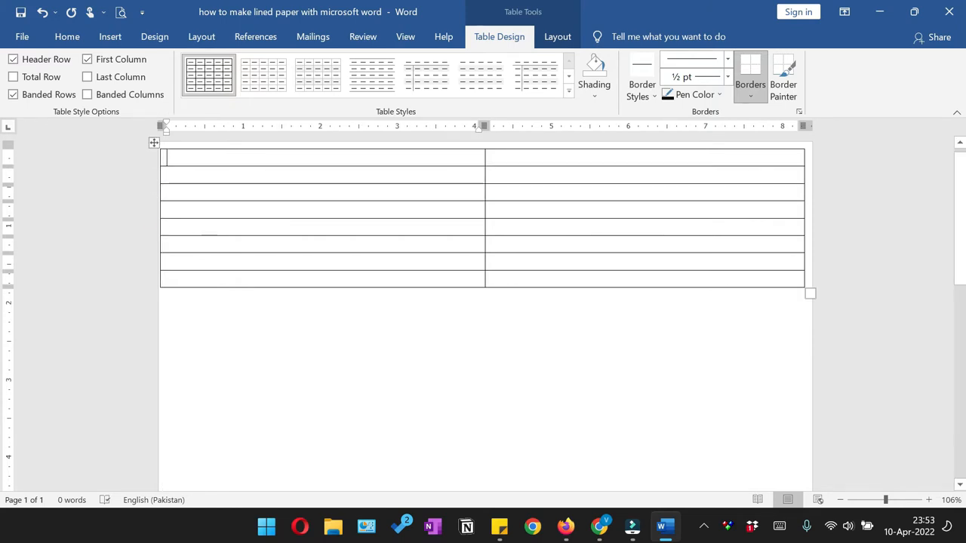
Set the height of the table's first row to 1"
scroll(252, 168, up, 1)
click(250, 164)
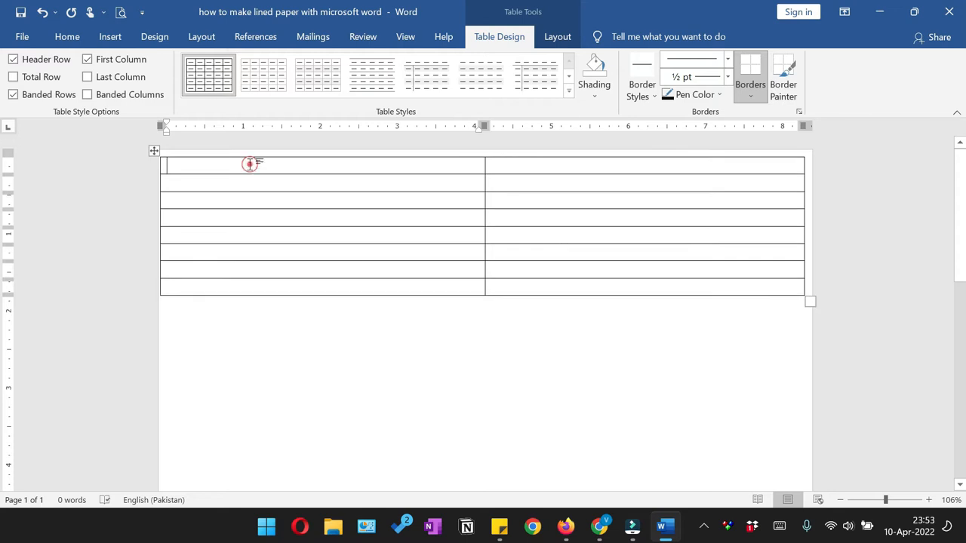
click(249, 163)
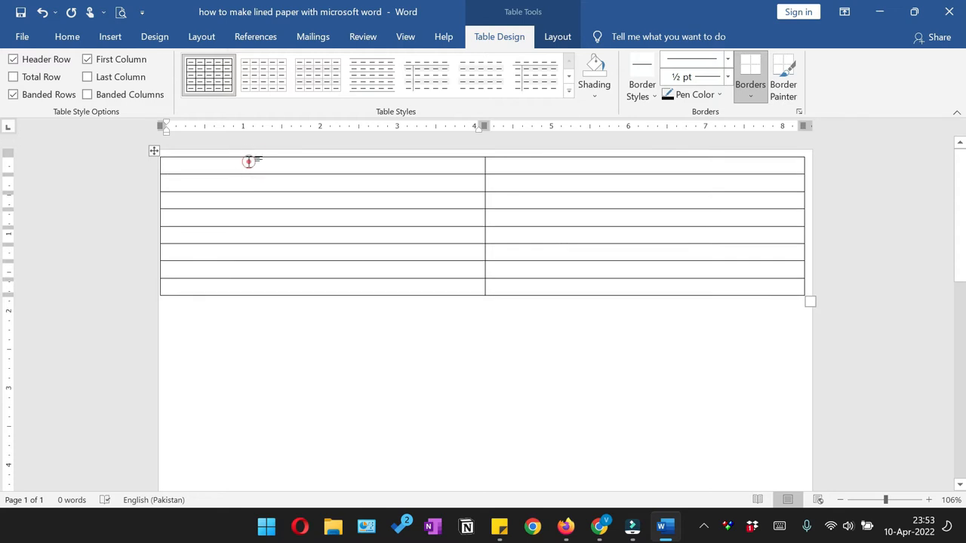
click(558, 38)
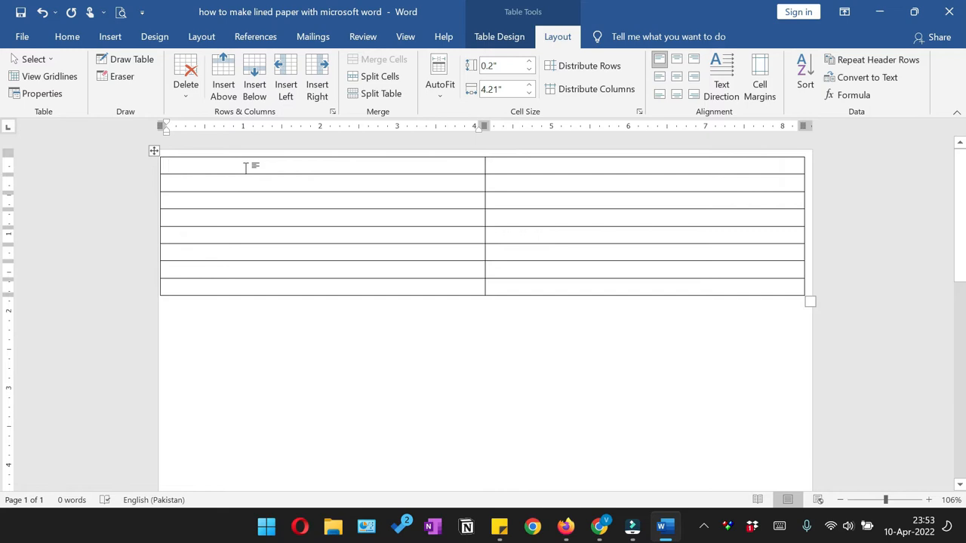
click(528, 62)
click(529, 62)
click(529, 62)
click(529, 62)
click(529, 62)
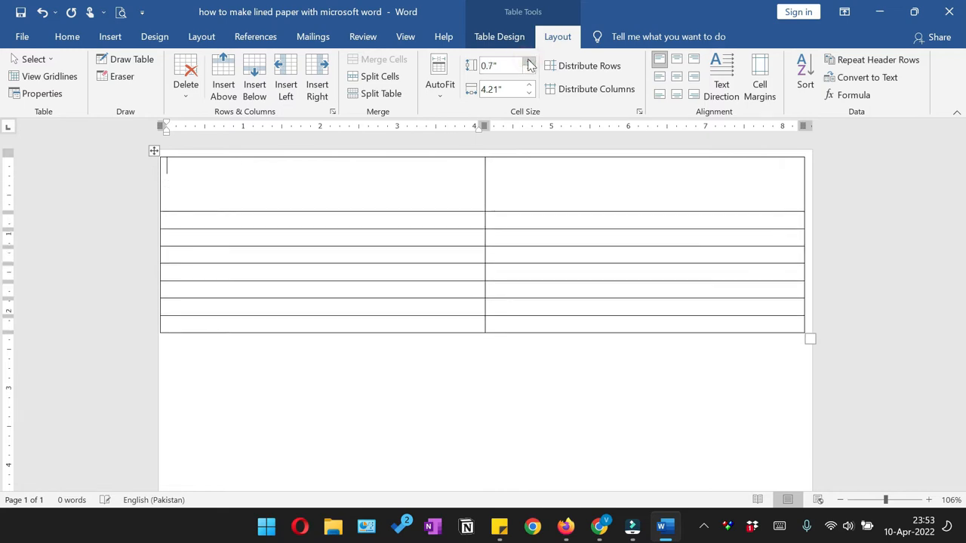
click(529, 61)
click(529, 62)
click(529, 62)
Set all rows below the first to a height of 0.3" and centre their cell contents horizontally and vertically
click(268, 242)
drag(268, 242, 268, 347)
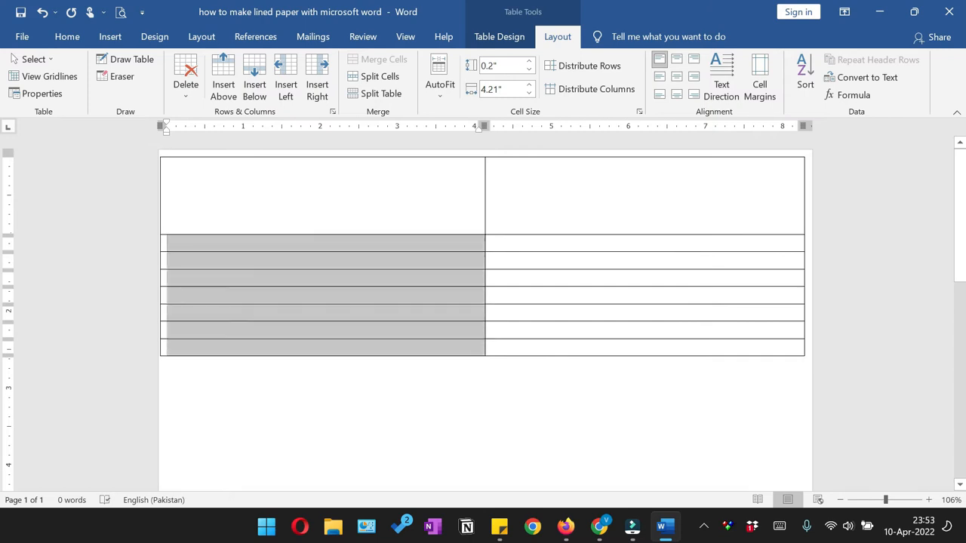
click(297, 278)
drag(295, 242, 603, 347)
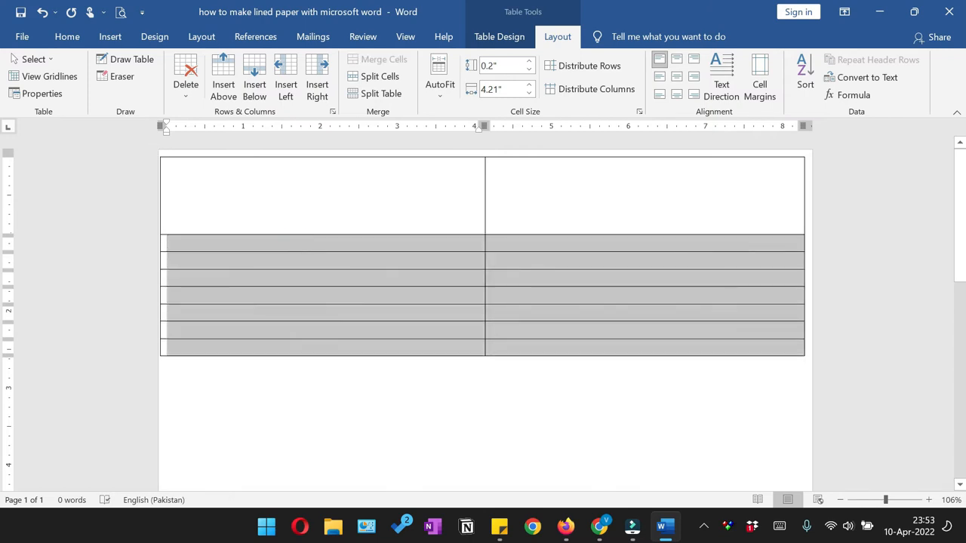
click(531, 63)
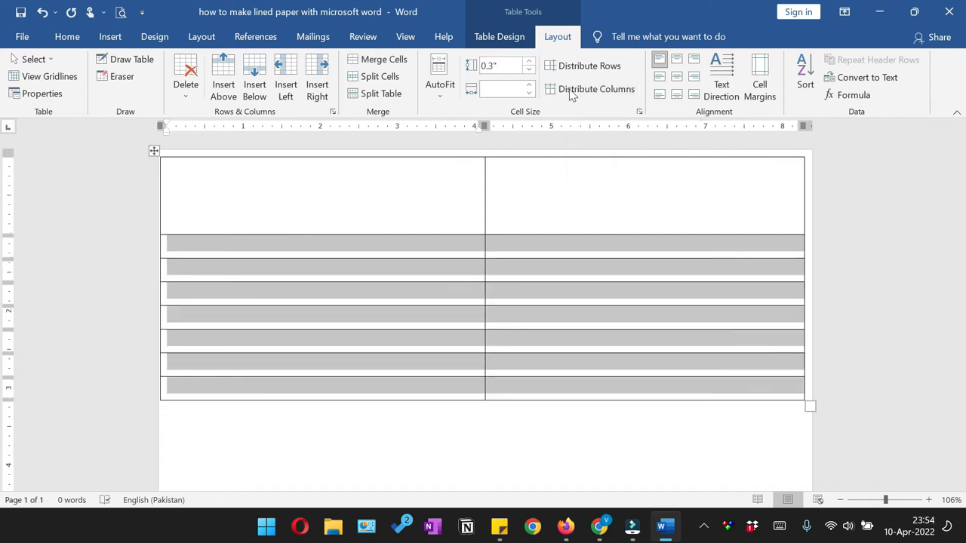
click(676, 76)
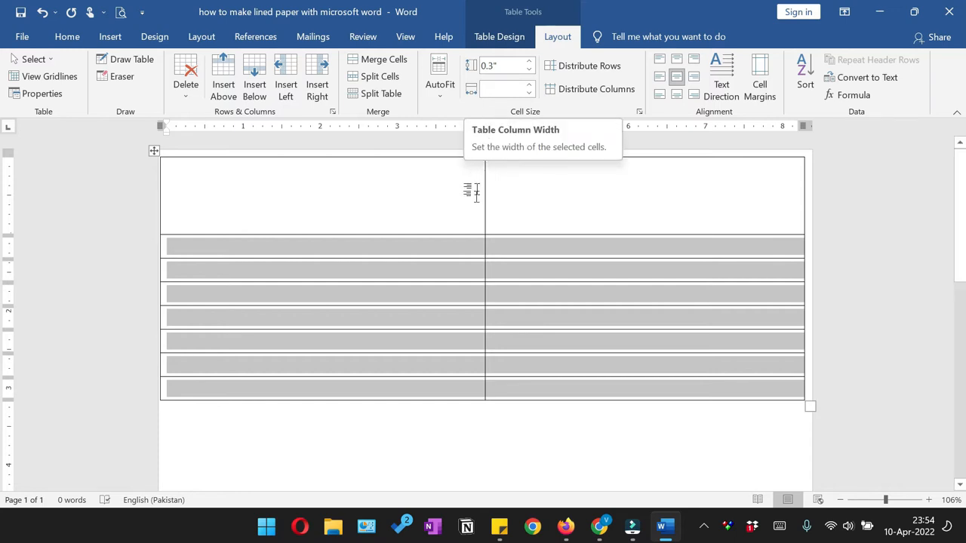
click(393, 277)
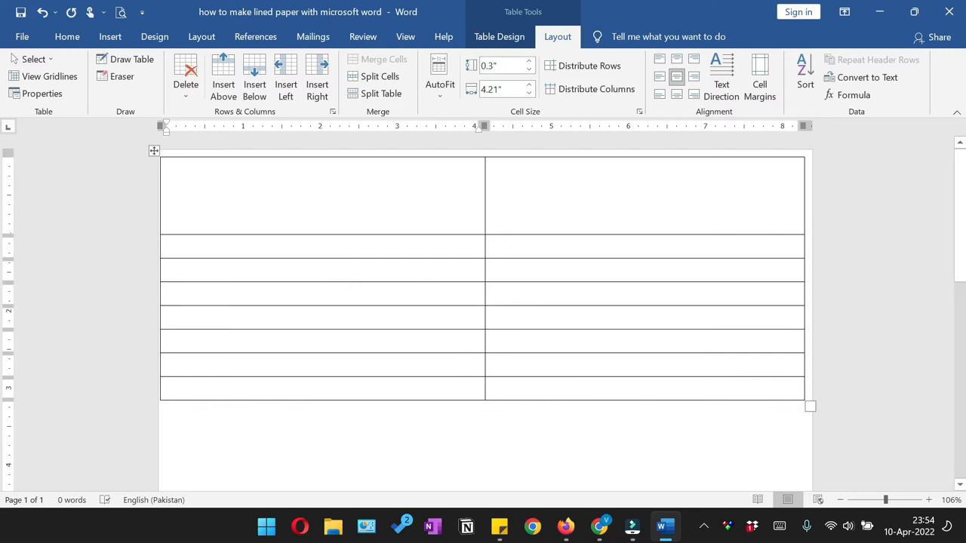
Insert seven more rows below the table's existing seven narrow rows
drag(329, 389, 329, 246)
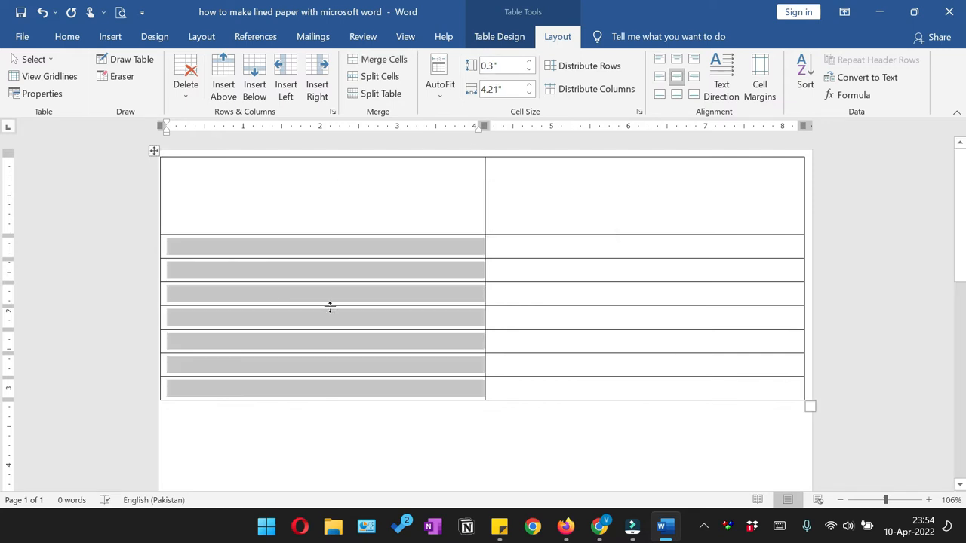
scroll(329, 308, down, 1)
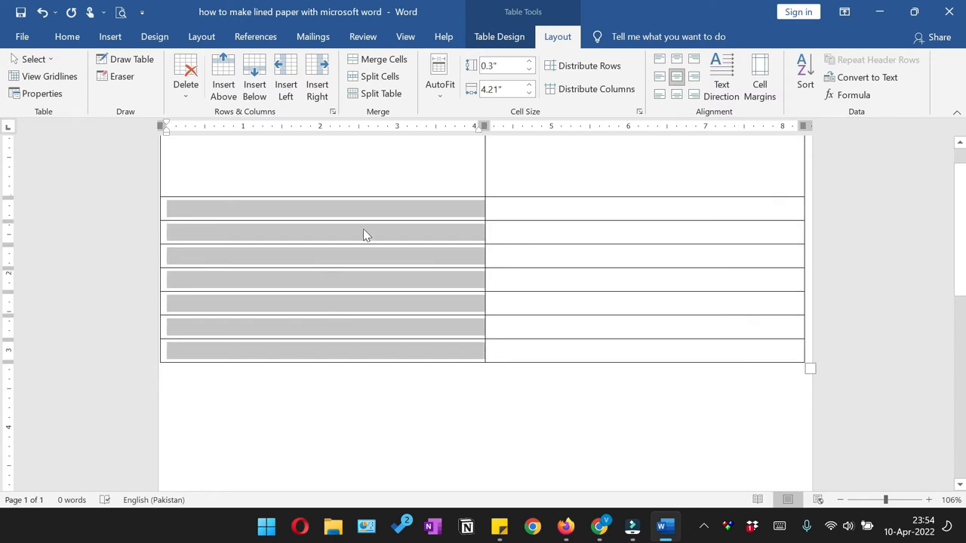
right_click(373, 210)
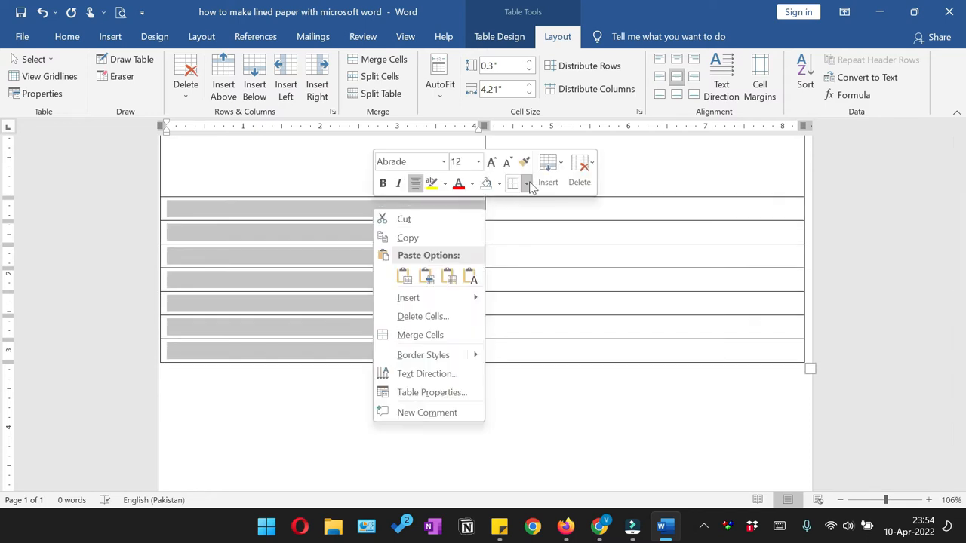
click(548, 172)
click(581, 223)
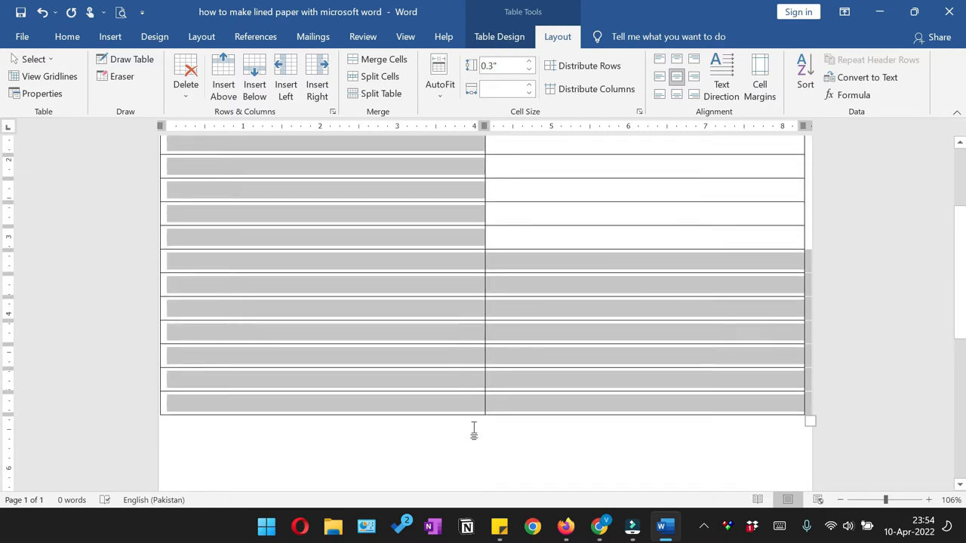
Repeat the row insertion at the end of the table until the rows fill the page and run onto a second one
key(Down)
key(Up)
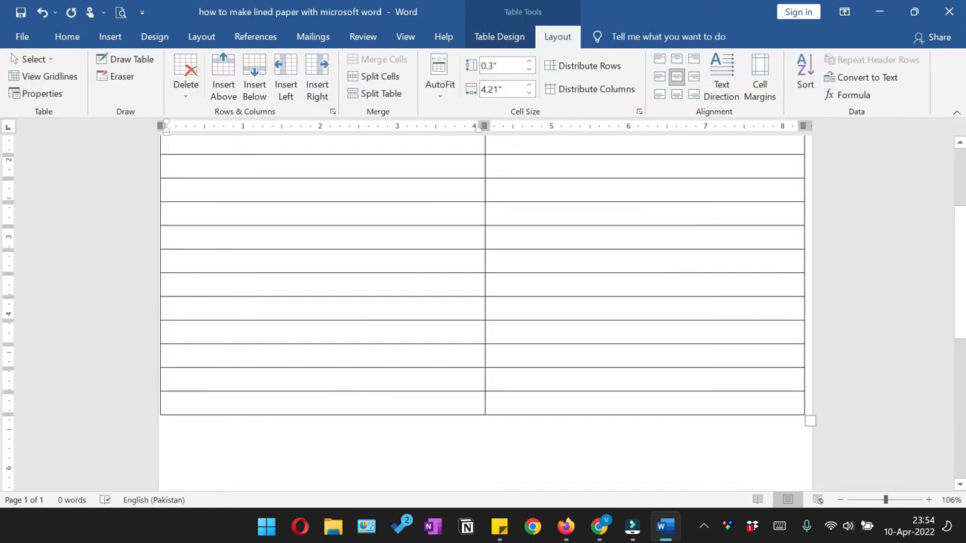
key(ctrl+y)
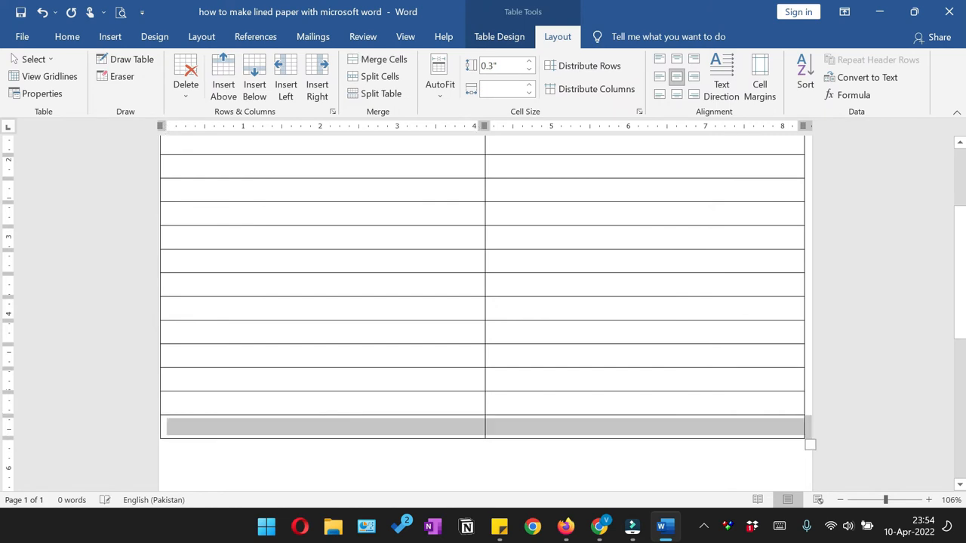
click(423, 434)
drag(422, 437, 390, 194)
key(ctrl+y)
key(ctrl+y)
Delete the six table rows that lie on the second page
click(395, 439)
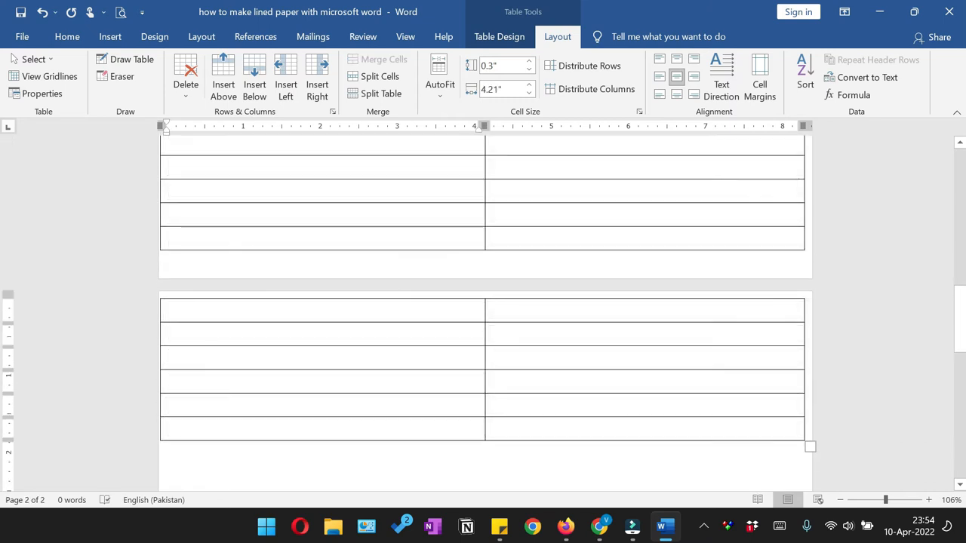
drag(394, 434, 385, 312)
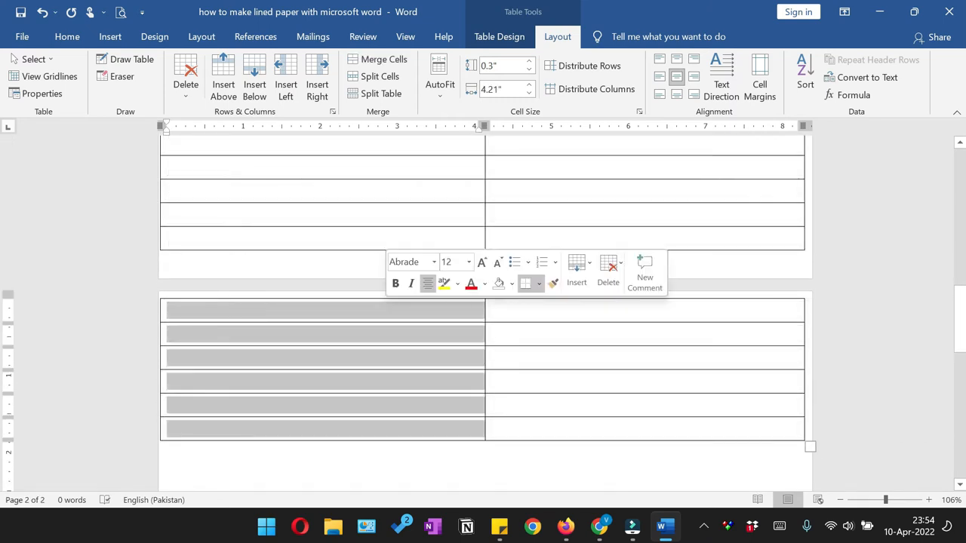
click(606, 289)
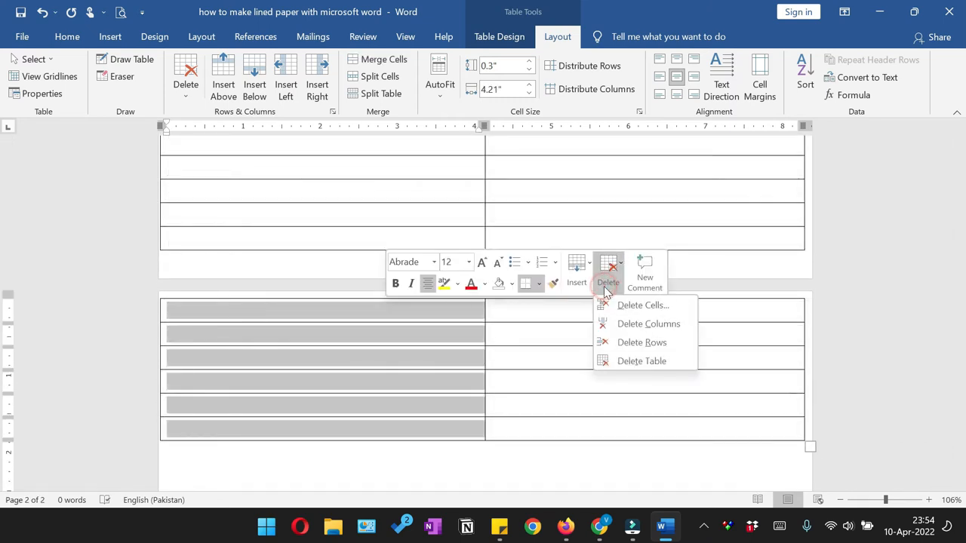
click(641, 343)
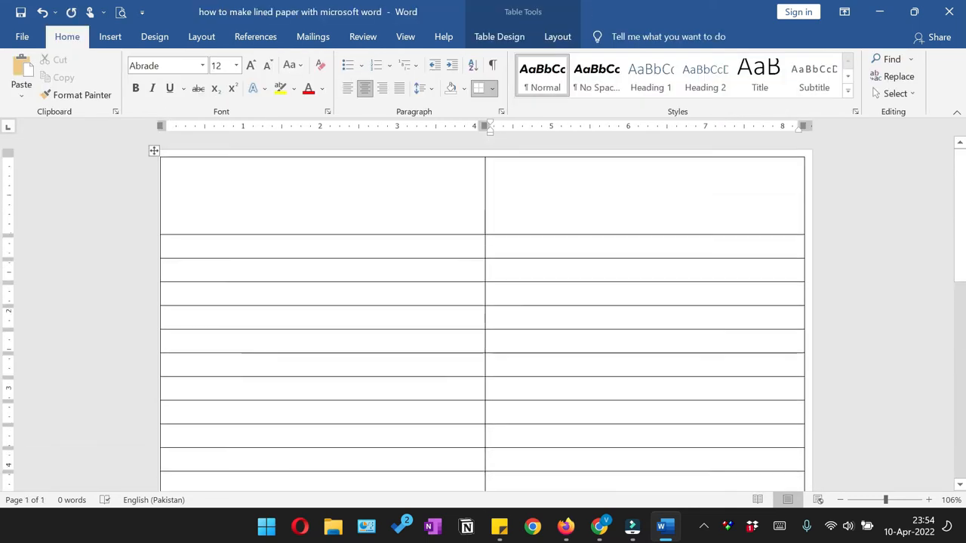
Narrow the table's first column to a width of 1" to form the paper's side margin
click(468, 193)
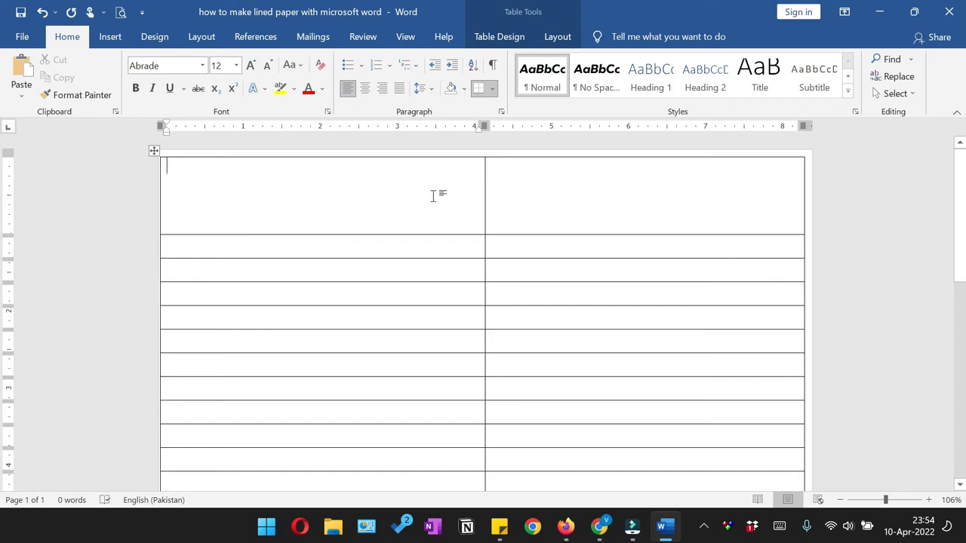
click(433, 196)
mouse_move(485, 191)
mouse_down()
mouse_move(248, 192)
mouse_move(257, 195)
mouse_up()
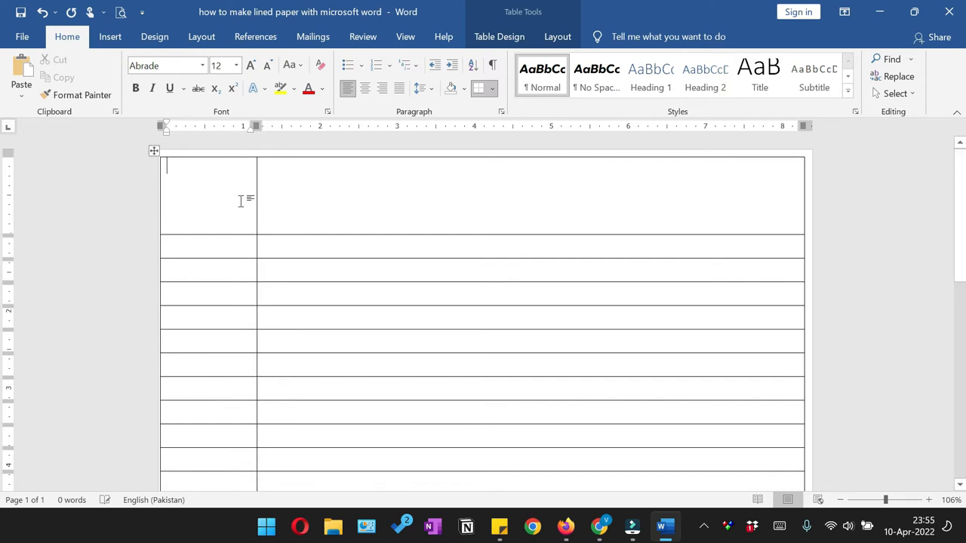
click(224, 203)
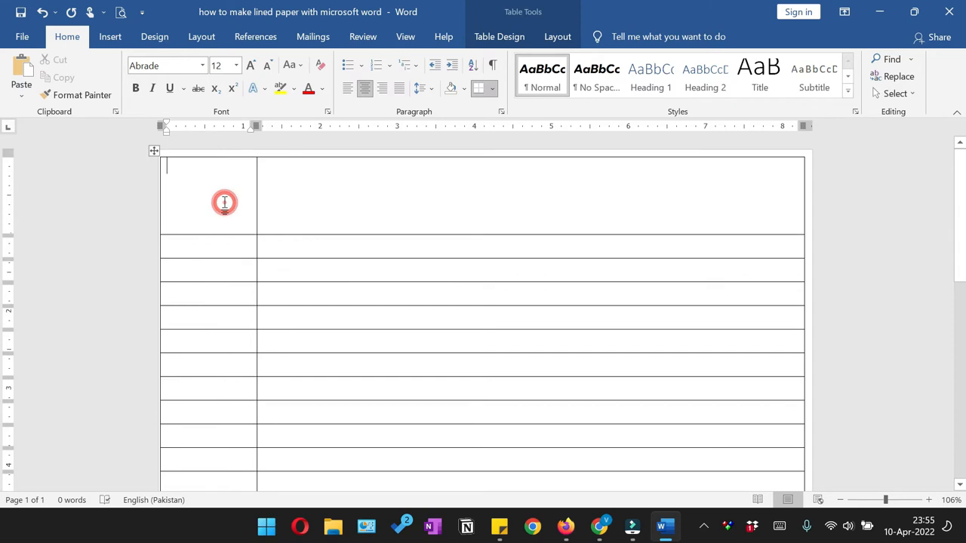
click(557, 36)
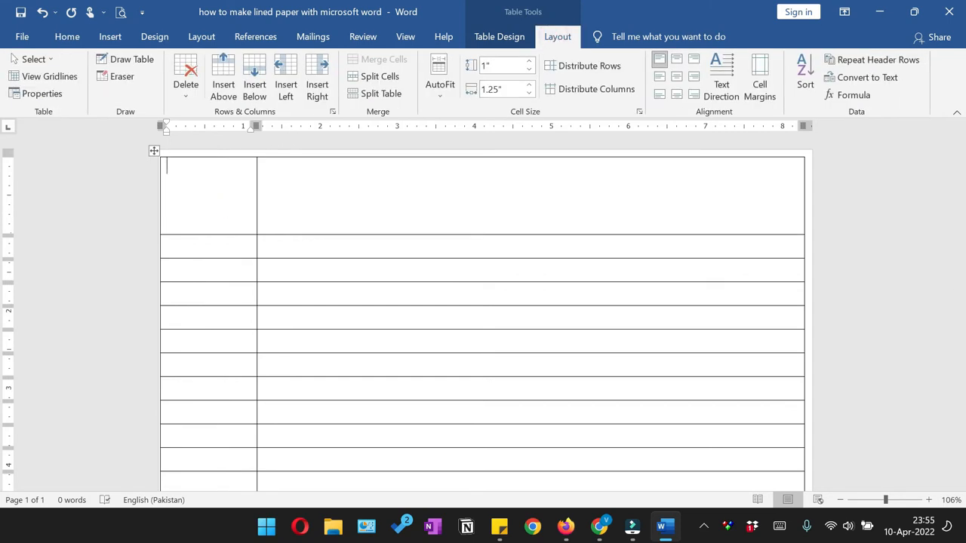
click(530, 94)
click(530, 94)
click(530, 94)
Extend the table's right border to the page edge and check the rows down the page
drag(785, 194, 806, 194)
click(827, 244)
scroll(827, 245, down, 1)
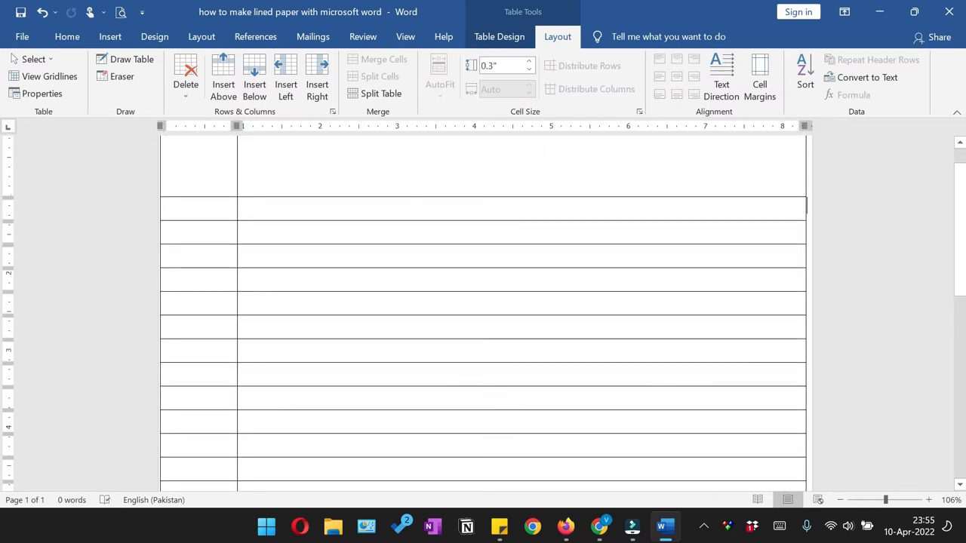
scroll(483, 313, down, 5)
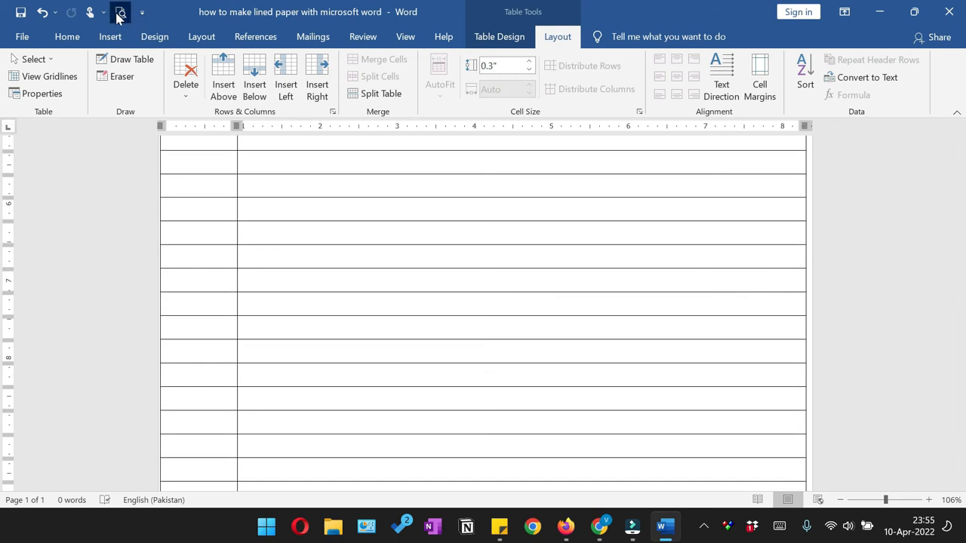
Check the bordered table page in print preview and return to the document
click(120, 13)
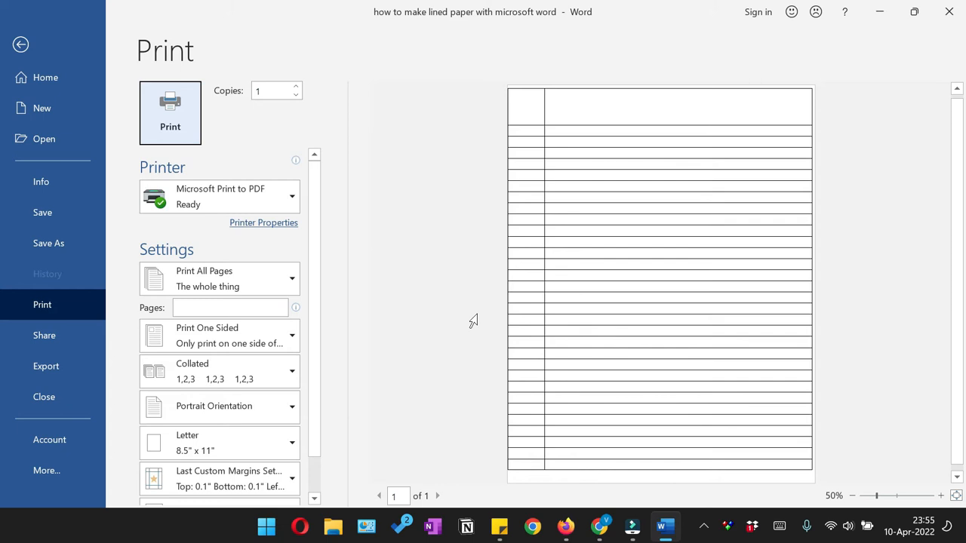
click(23, 45)
Remove all borders from the whole table and apply only Inside Borders, leaving the outer edges open
click(155, 152)
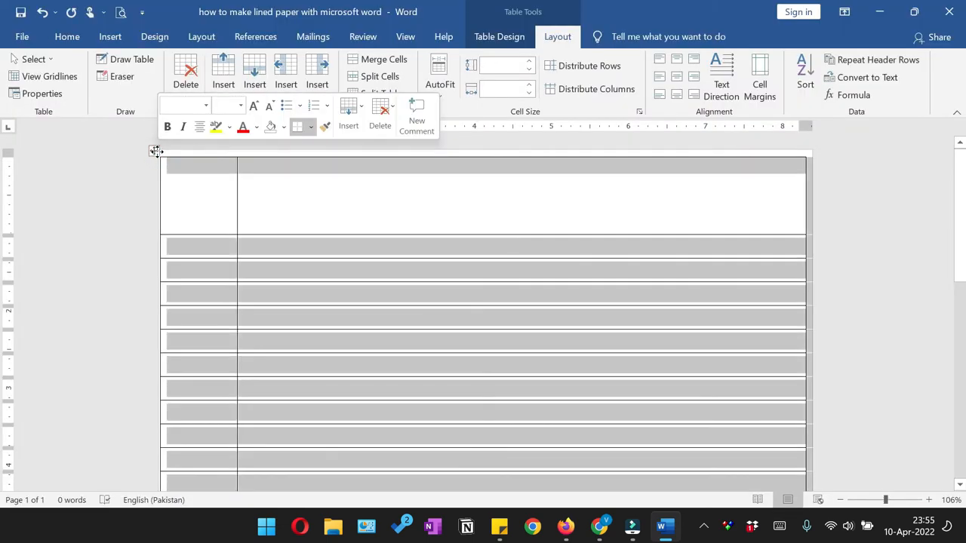
click(503, 39)
click(750, 96)
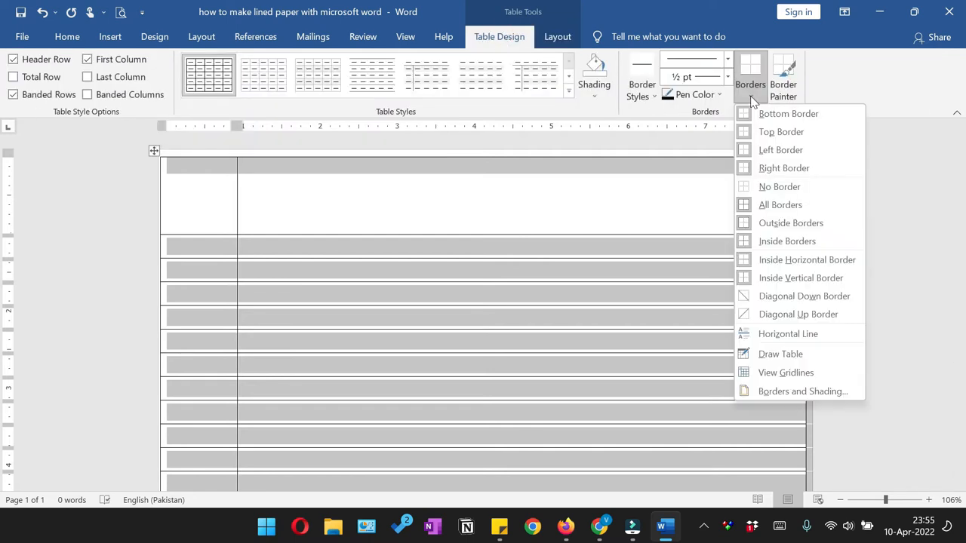
click(763, 187)
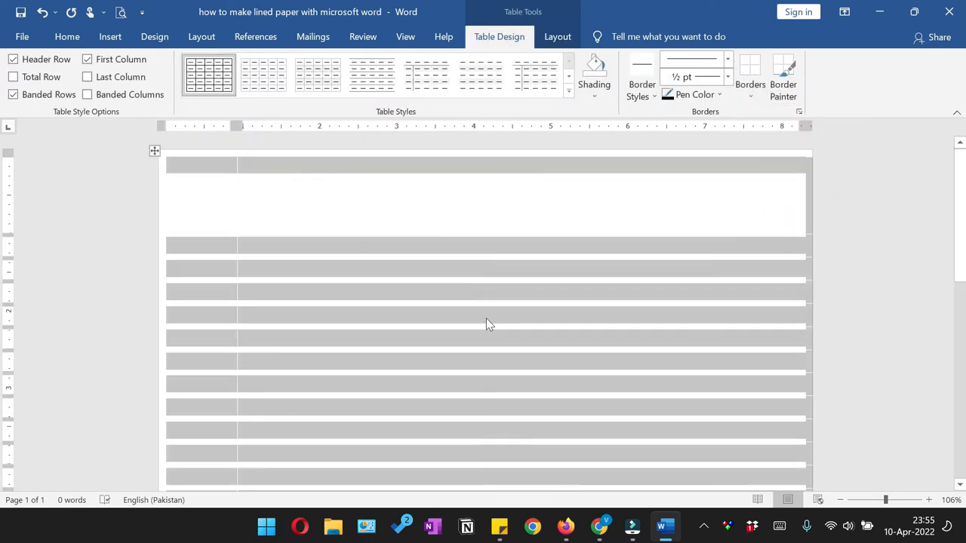
click(750, 98)
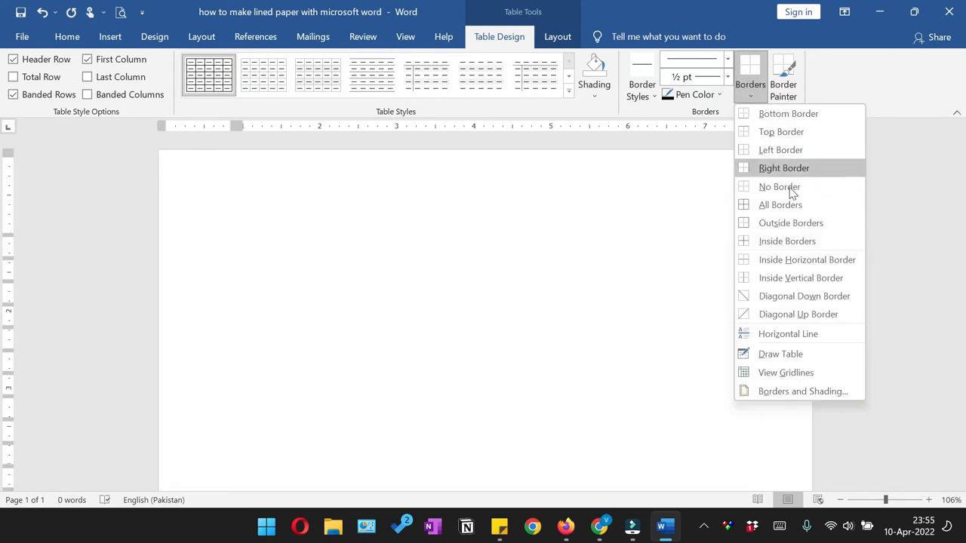
click(797, 250)
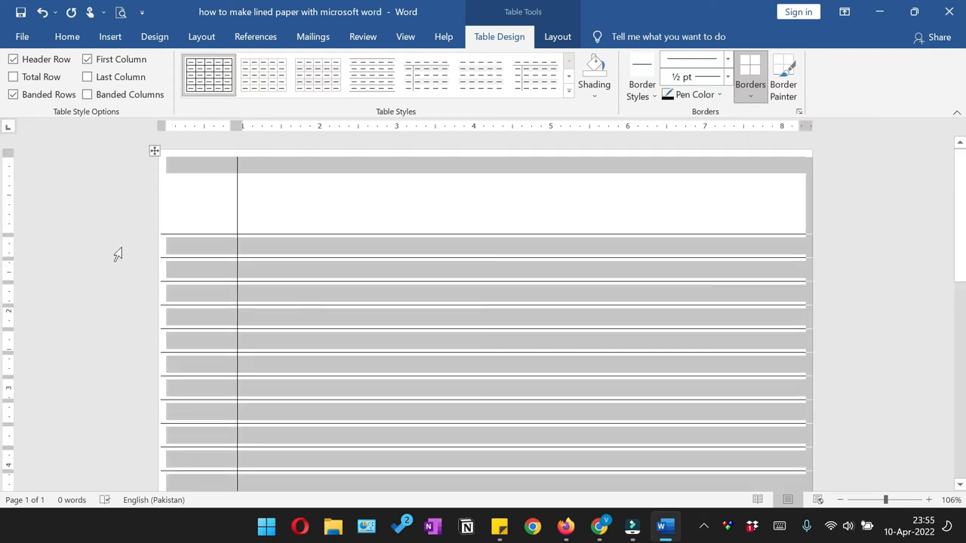
click(121, 248)
click(146, 194)
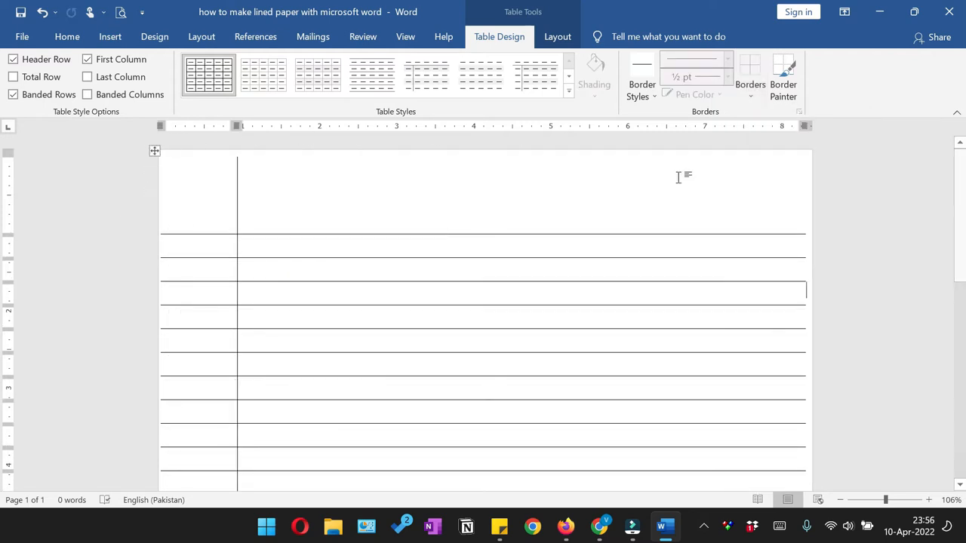
scroll(102, 317, down, 5)
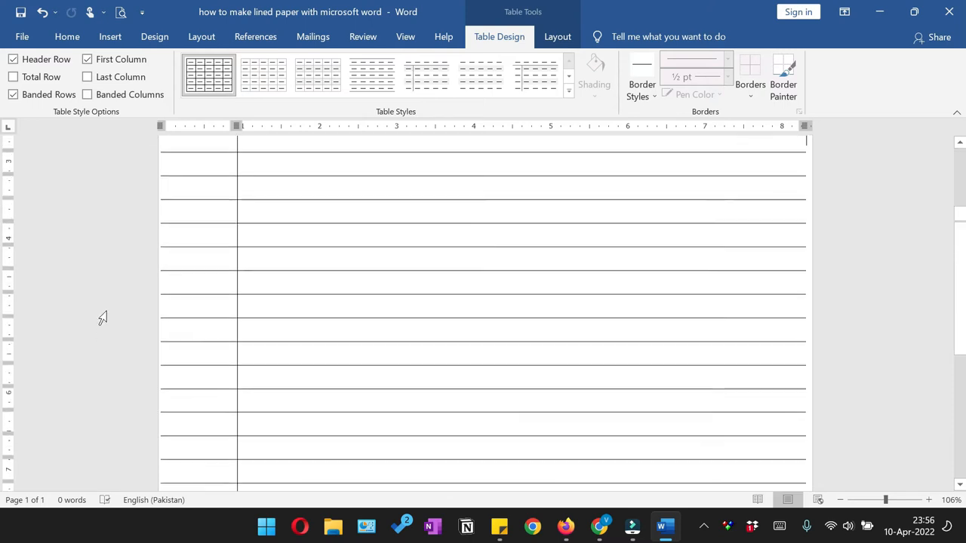
scroll(103, 317, up, 5)
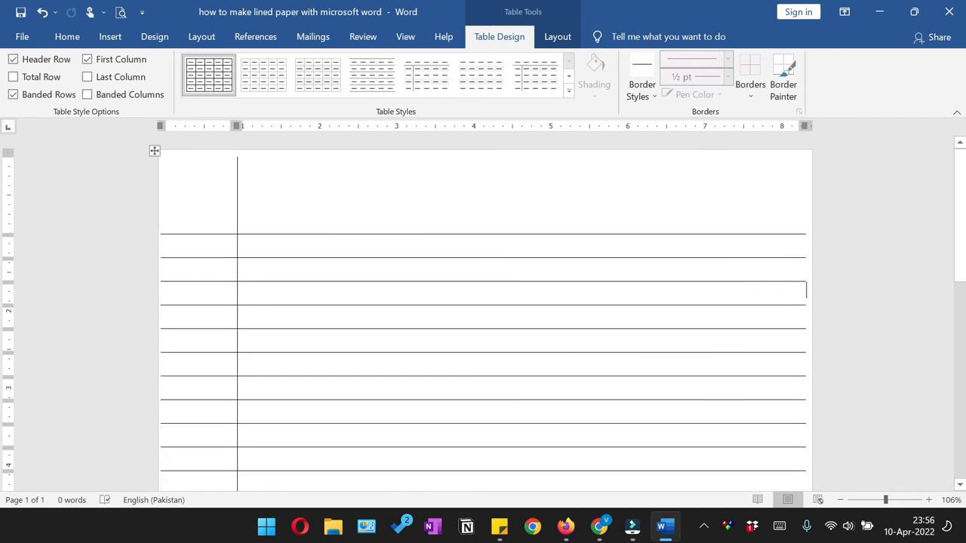
Recolor the inside borders of the whole table with the standard Blue pen color
click(154, 151)
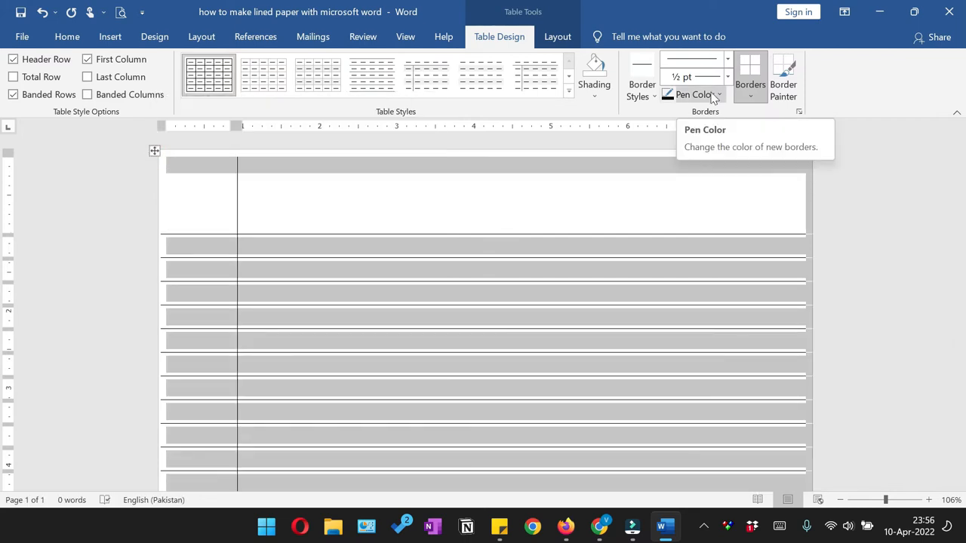
click(719, 96)
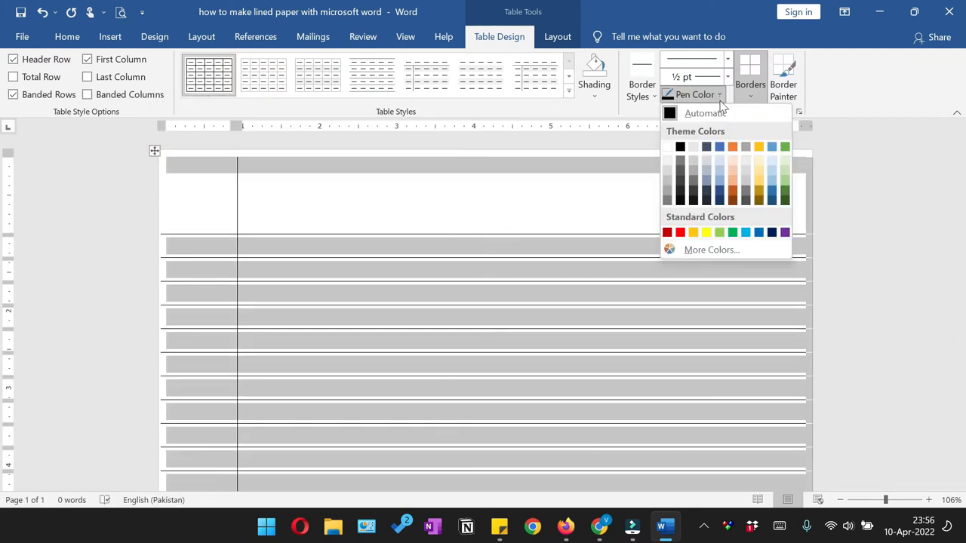
click(758, 231)
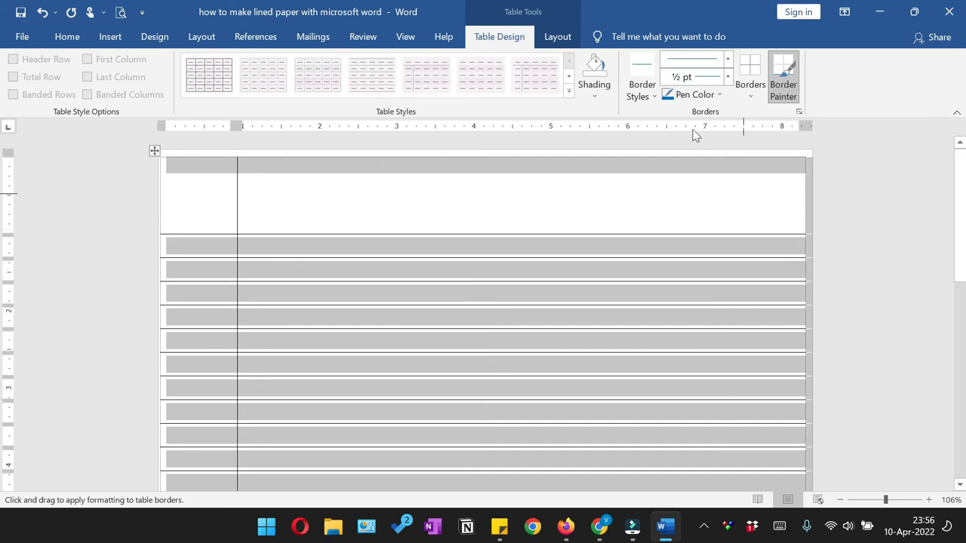
click(113, 232)
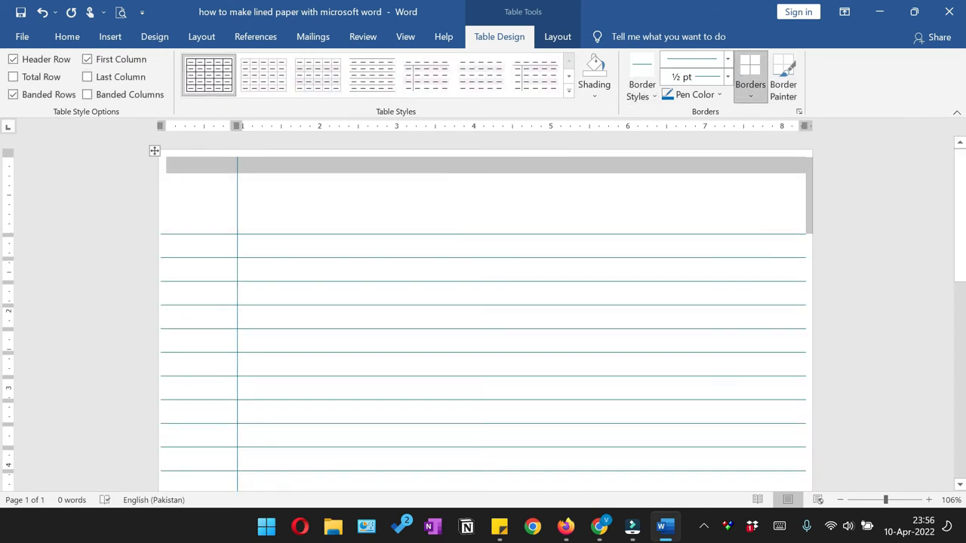
scroll(483, 317, up, 5)
scroll(118, 263, down, 4)
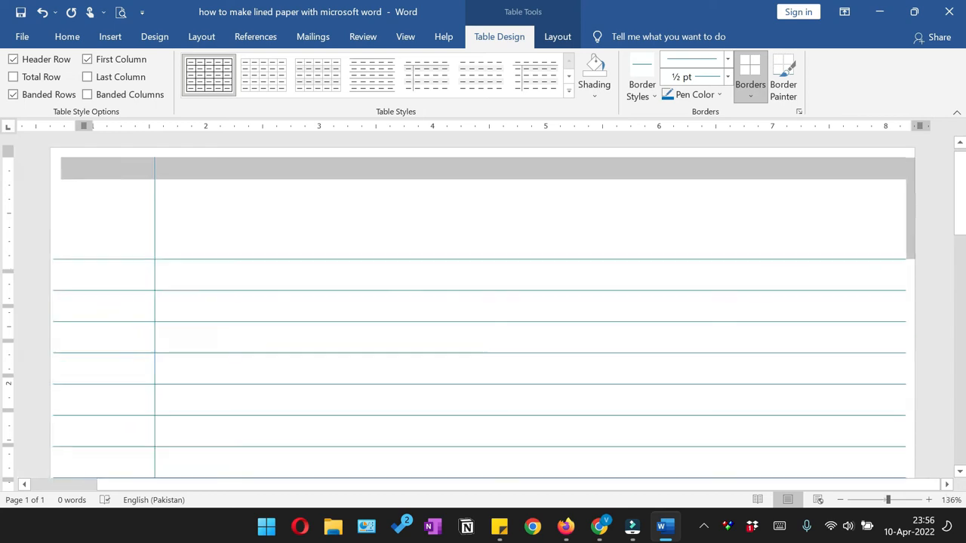
click(115, 249)
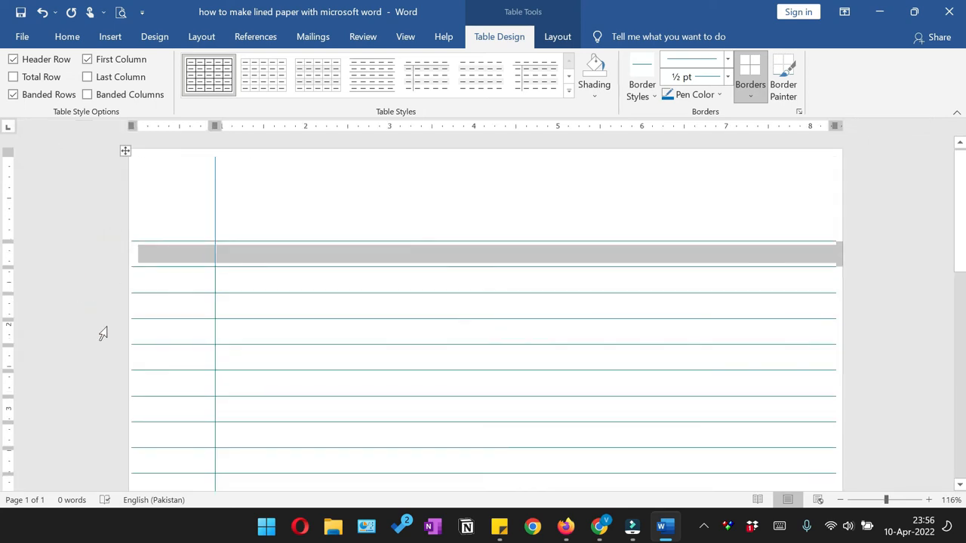
click(525, 330)
scroll(525, 329, down, 2)
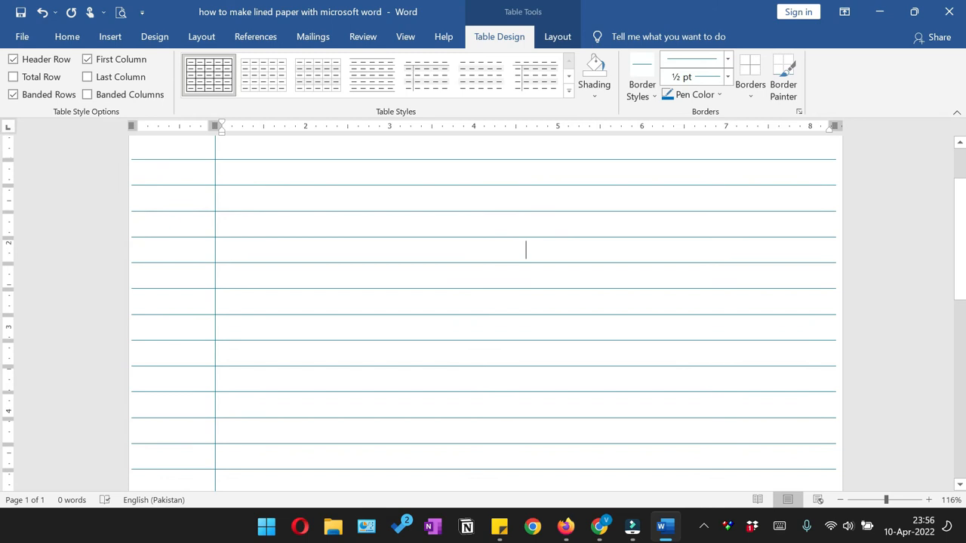
scroll(242, 271, up, 2)
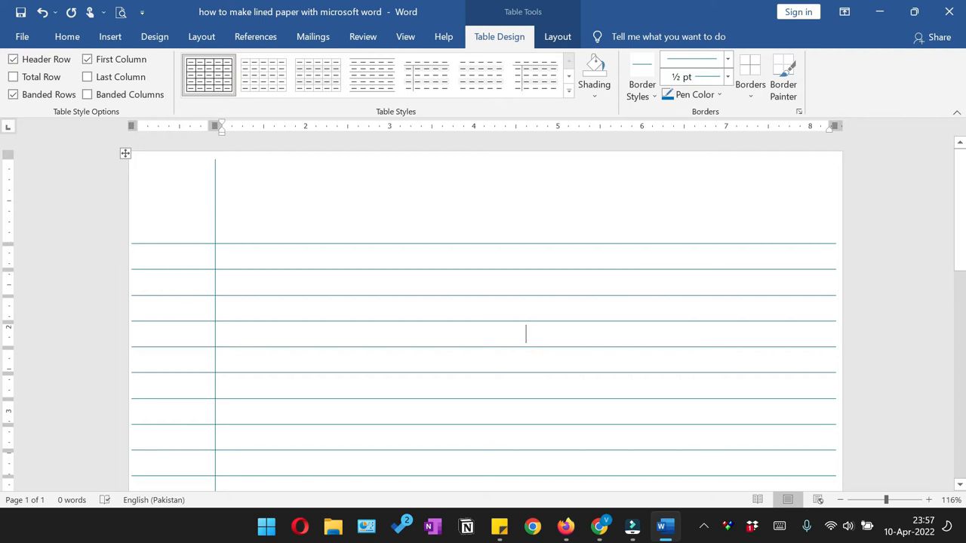
Paint the table's vertical margin line in Dark Red from top to bottom with Border Painter
ctrl+scroll(208, 221, down, 8)
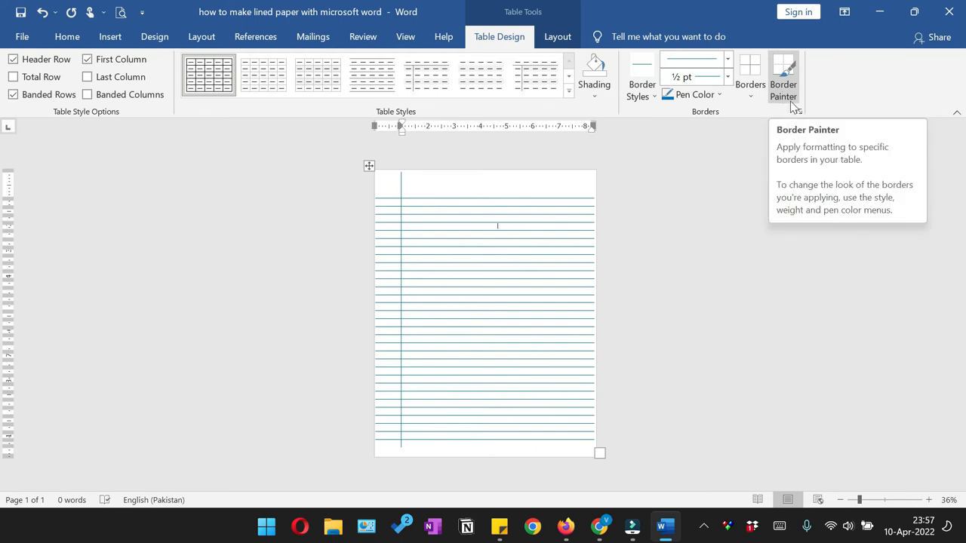
click(784, 90)
click(694, 94)
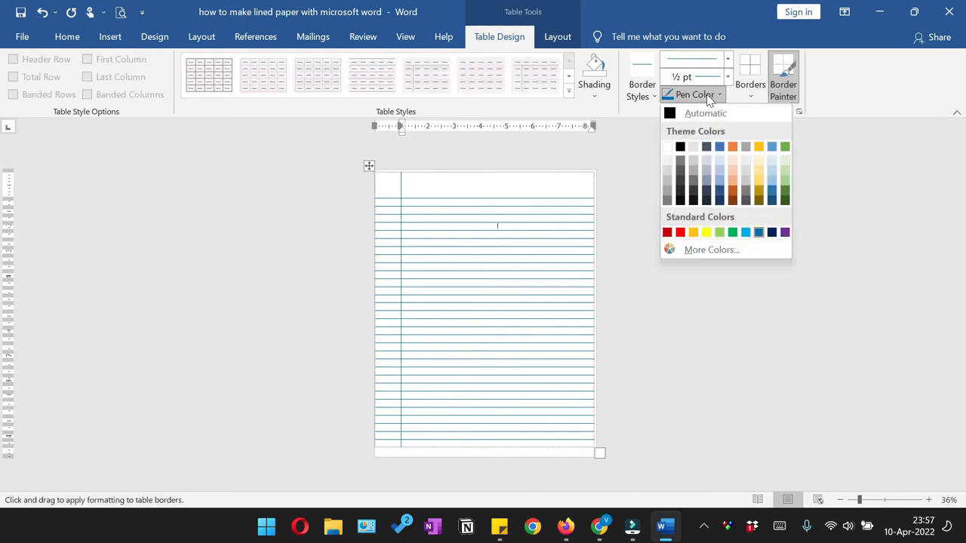
click(667, 232)
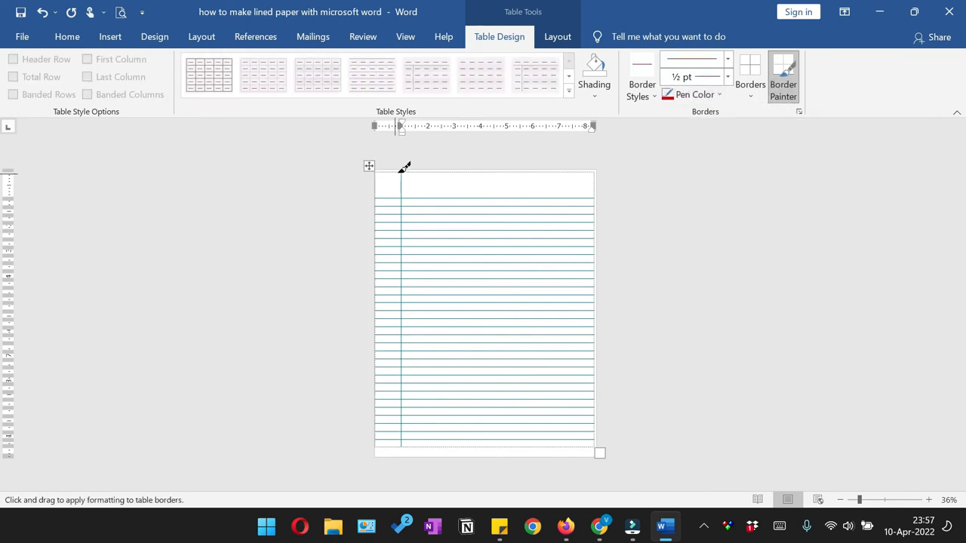
drag(401, 172, 414, 389)
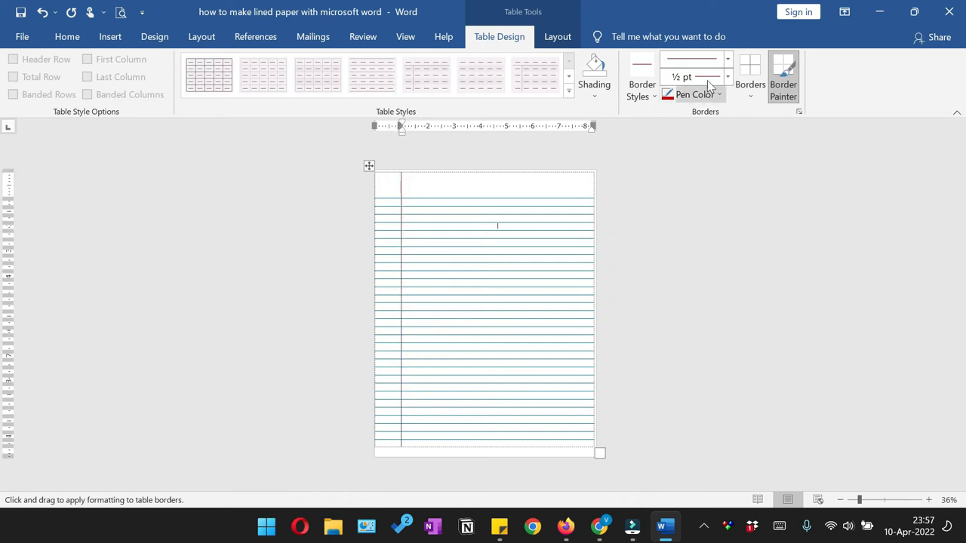
Repaint the full vertical margin line with a 1 pt border weight
click(709, 78)
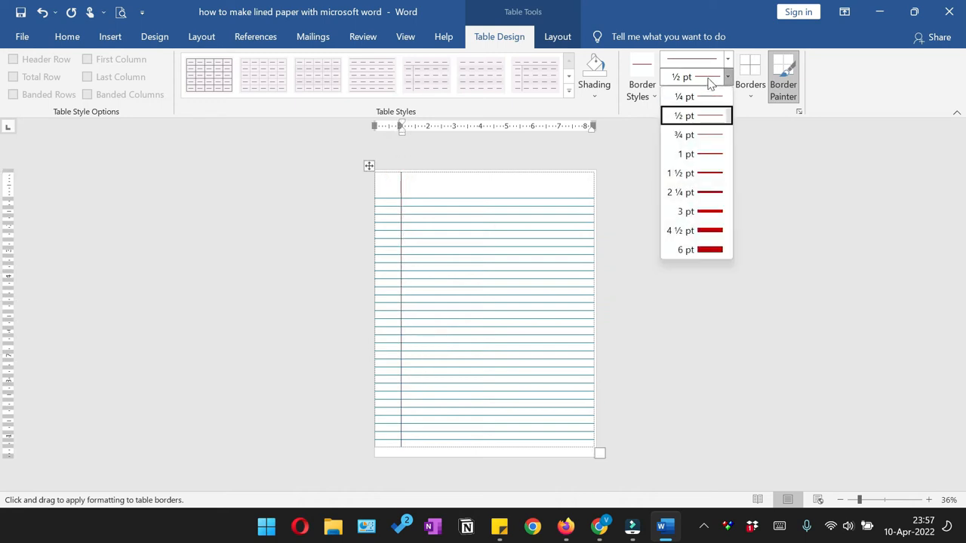
click(704, 154)
drag(401, 173, 415, 385)
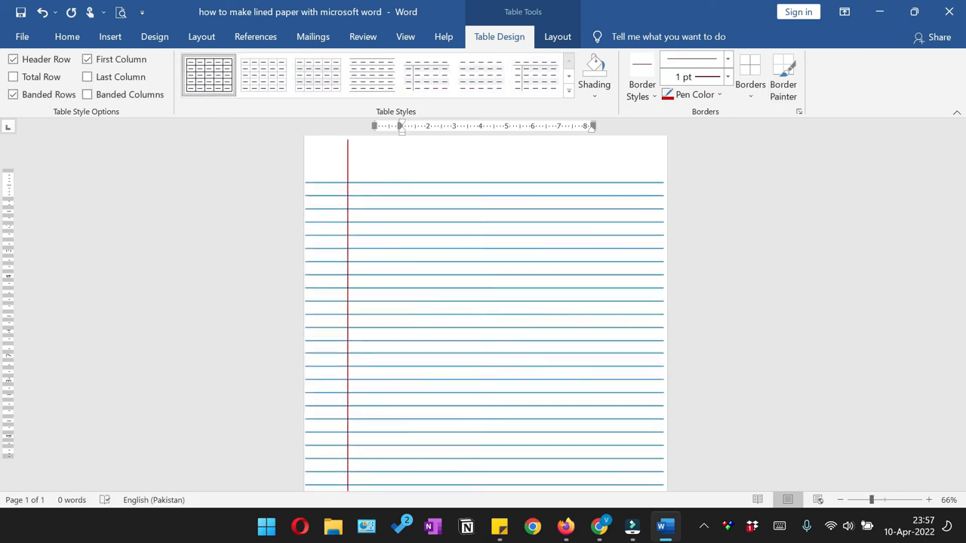
scroll(510, 229, up, 4)
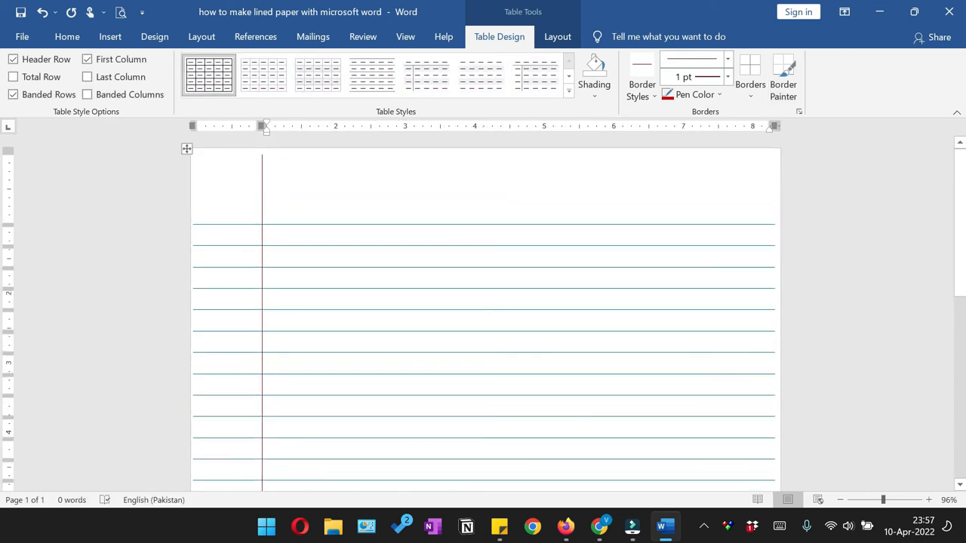
Merge the two cells of the header row into one so the margin line starts below it
drag(241, 184, 326, 186)
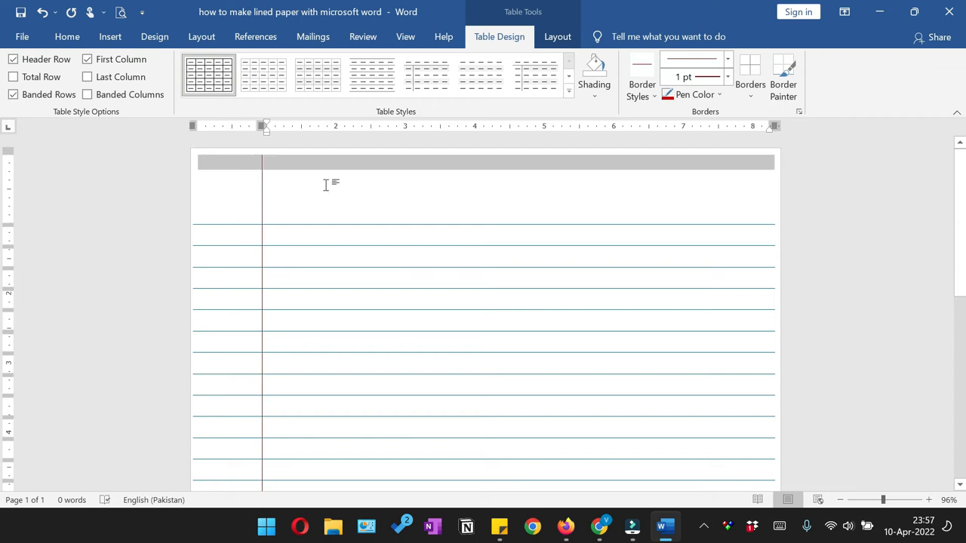
click(306, 199)
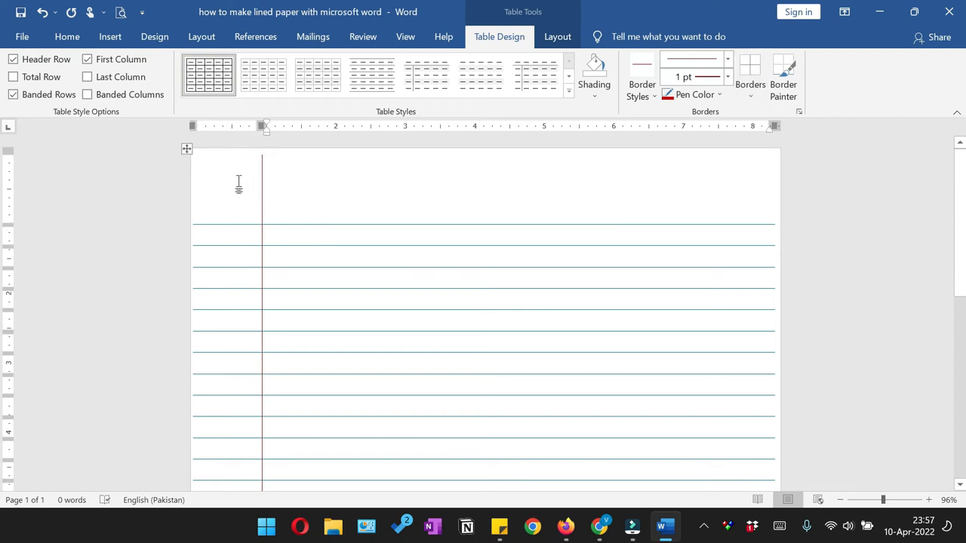
drag(239, 185, 343, 158)
right_click(343, 159)
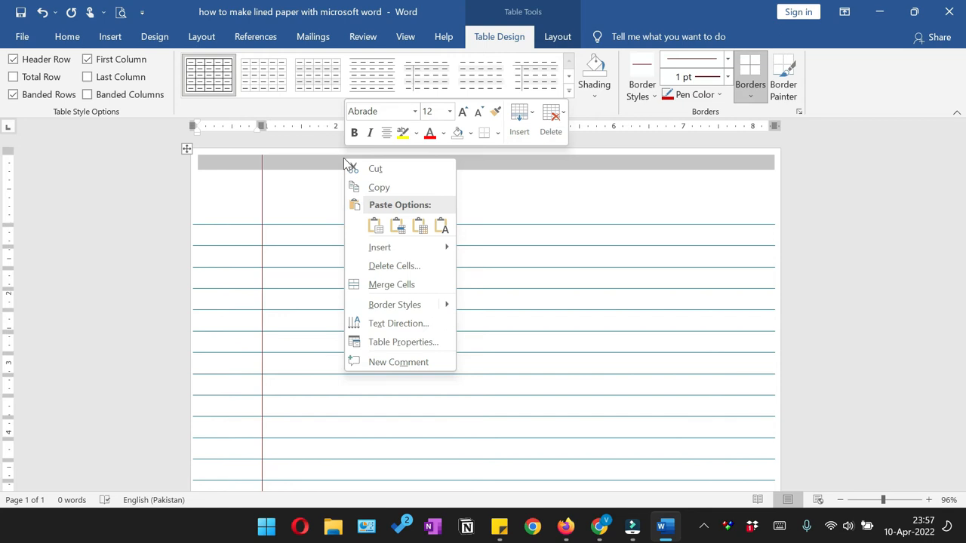
click(389, 287)
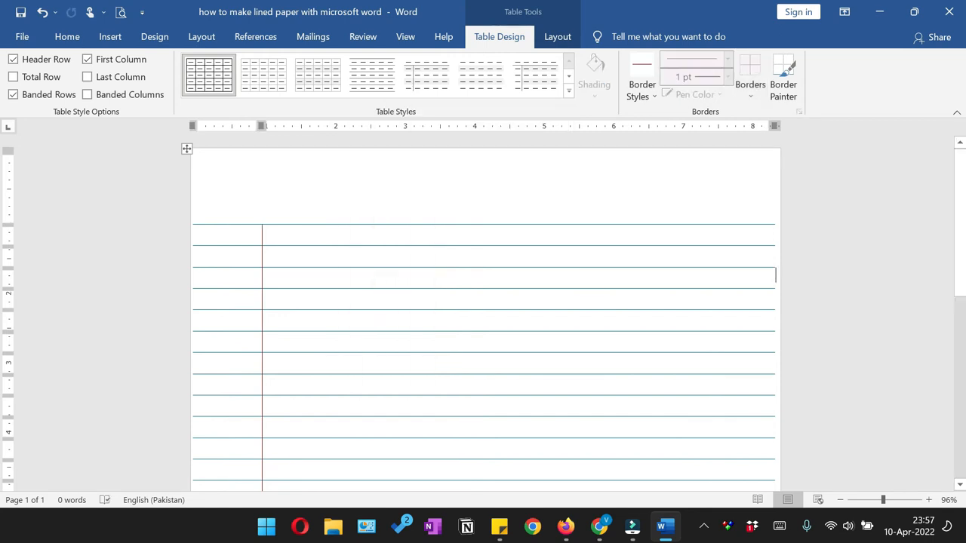
Merge the two cells of the table's last row at the foot of the page
scroll(305, 276, down, 6)
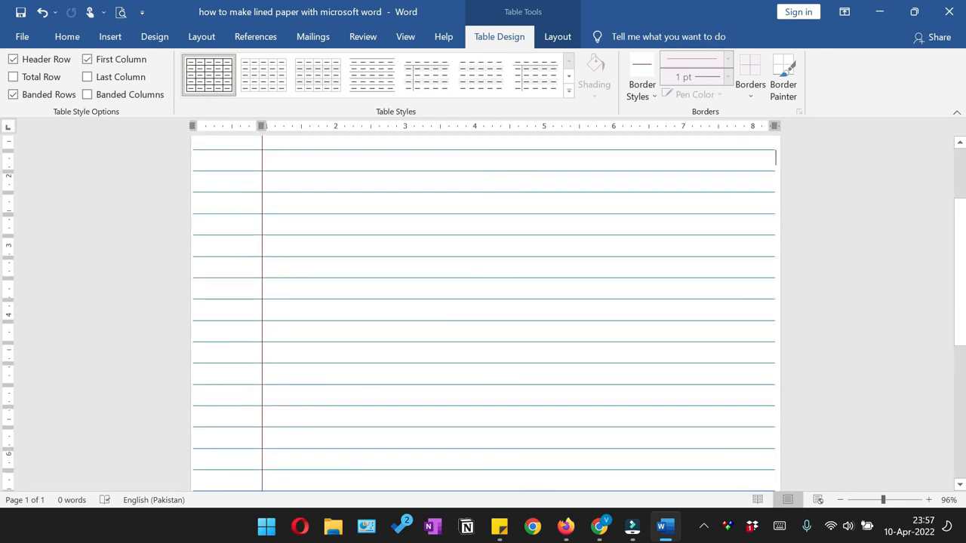
drag(246, 451, 285, 450)
right_click(283, 447)
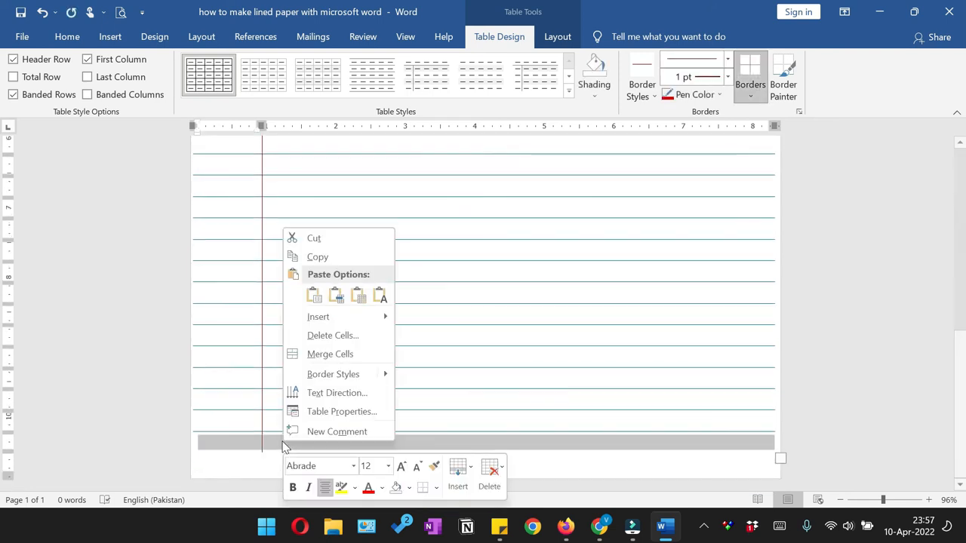
click(315, 353)
key(BackSpace)
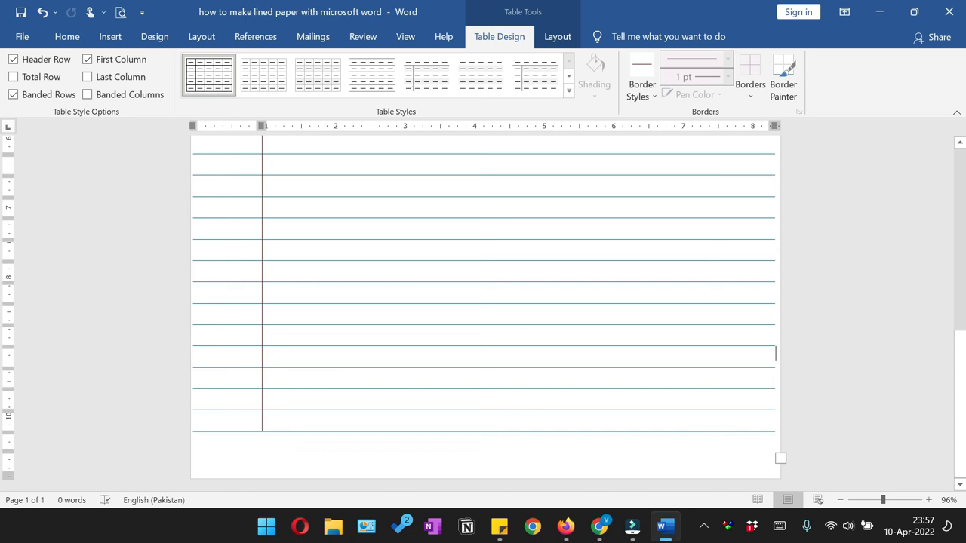
Preview the colored lined page for printing and leave the preview
key(ctrl+p)
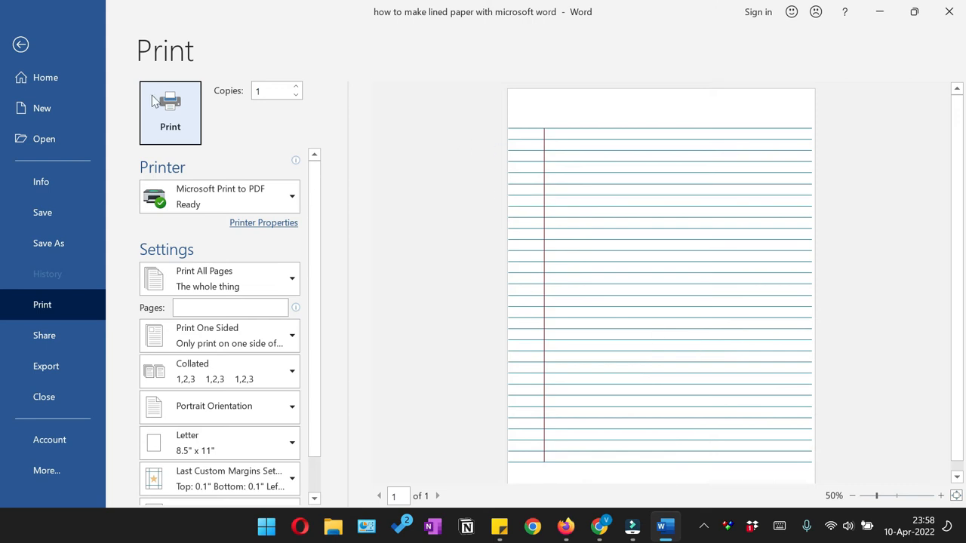
key(Escape)
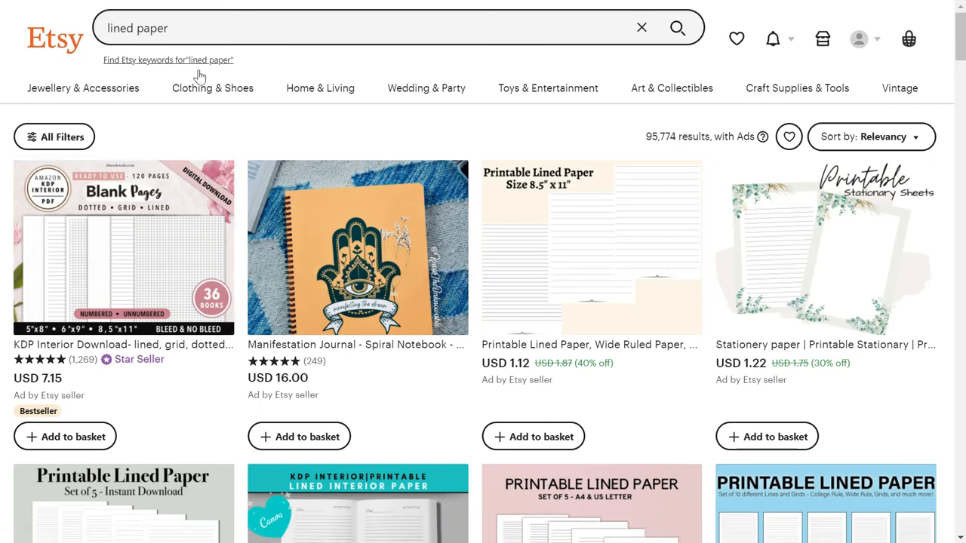
Switch to Etsy and browse the search results for "lined paper"
scroll(206, 236, down, 4)
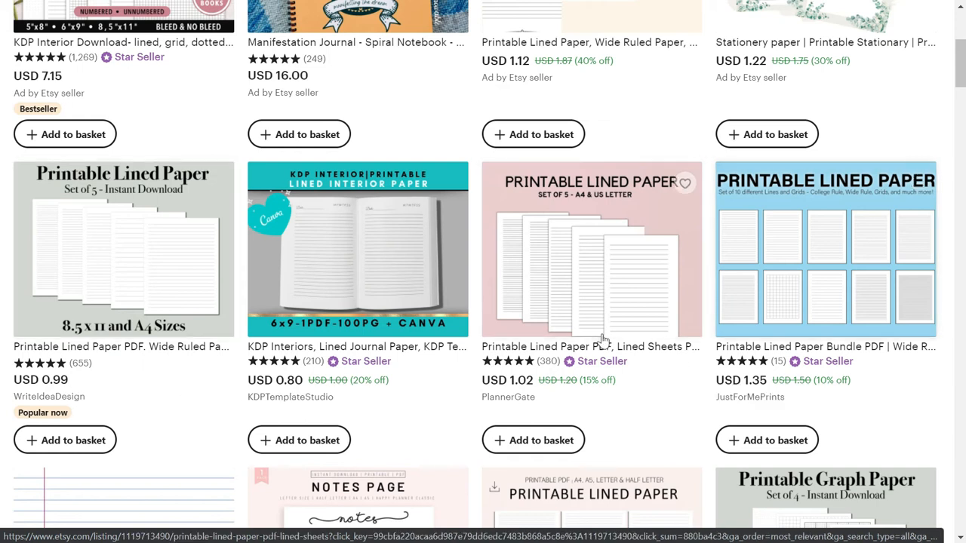
scroll(604, 340, down, 3)
scroll(79, 169, down, 2)
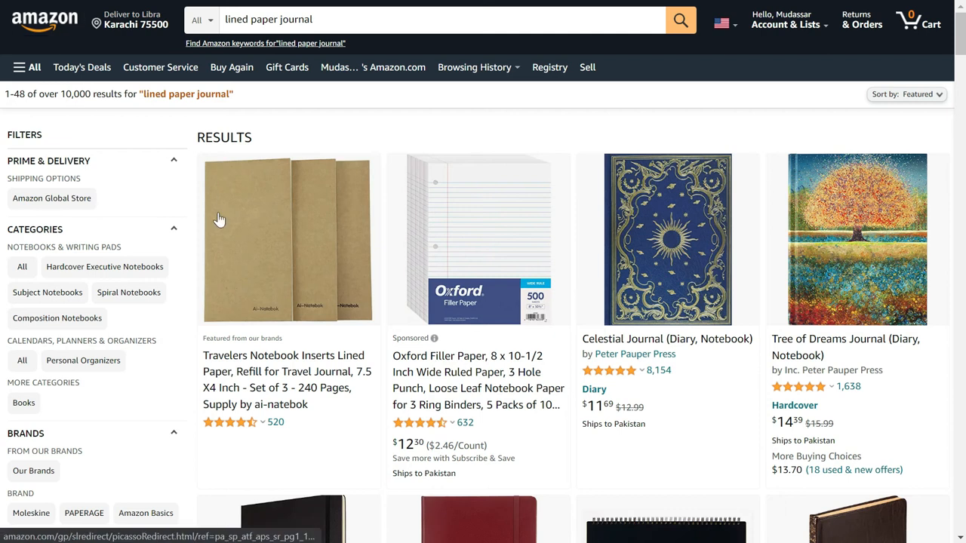
Browse Amazon's search results for "lined paper journal" and examine the lined journals, their ratings and prices
scroll(218, 219, down, 10)
scroll(432, 219, down, 9)
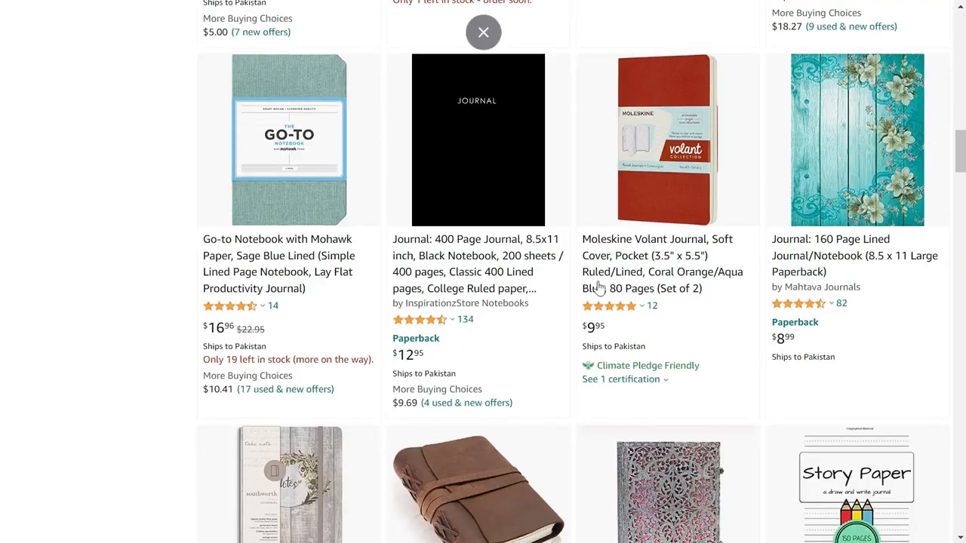
scroll(596, 287, up, 5)
scroll(252, 302, down, 3)
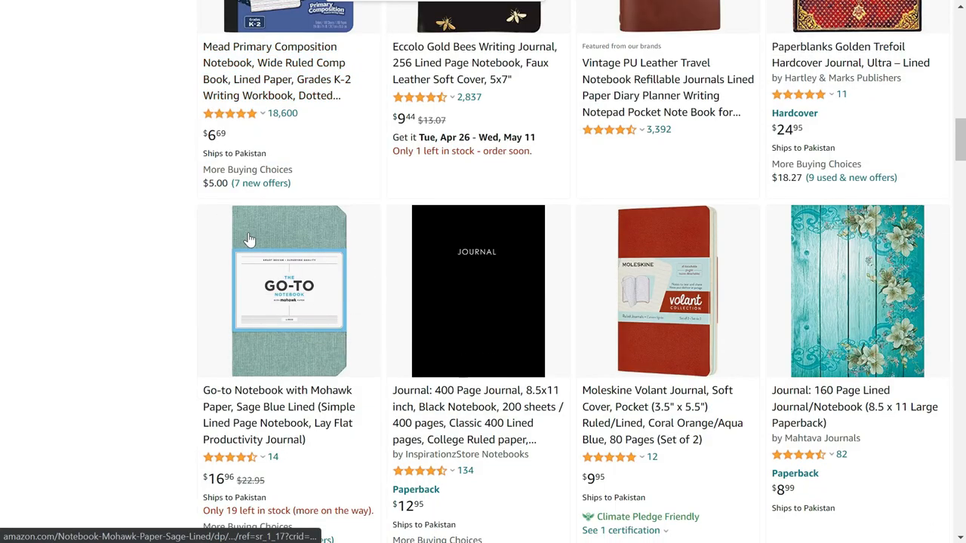
scroll(175, 224, down, 2)
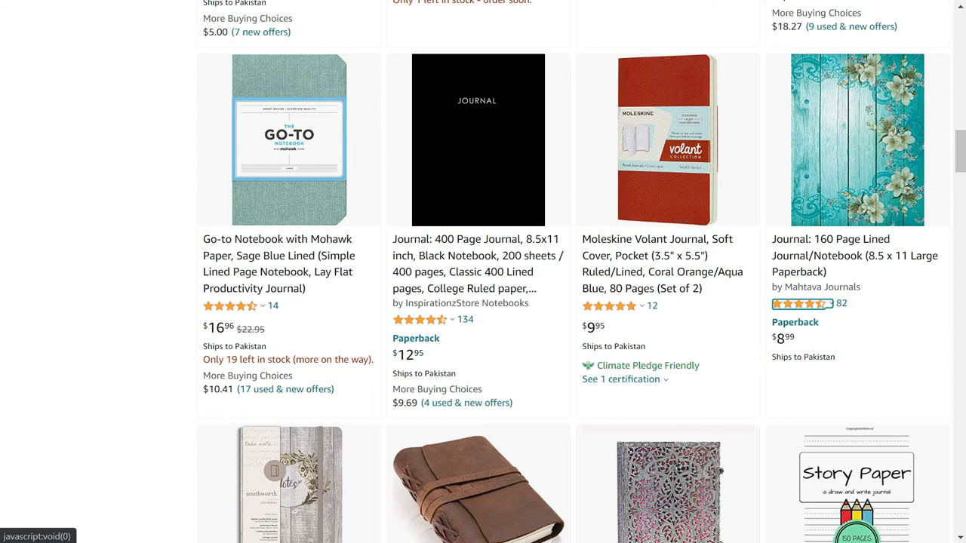
mouse_move(814, 307)
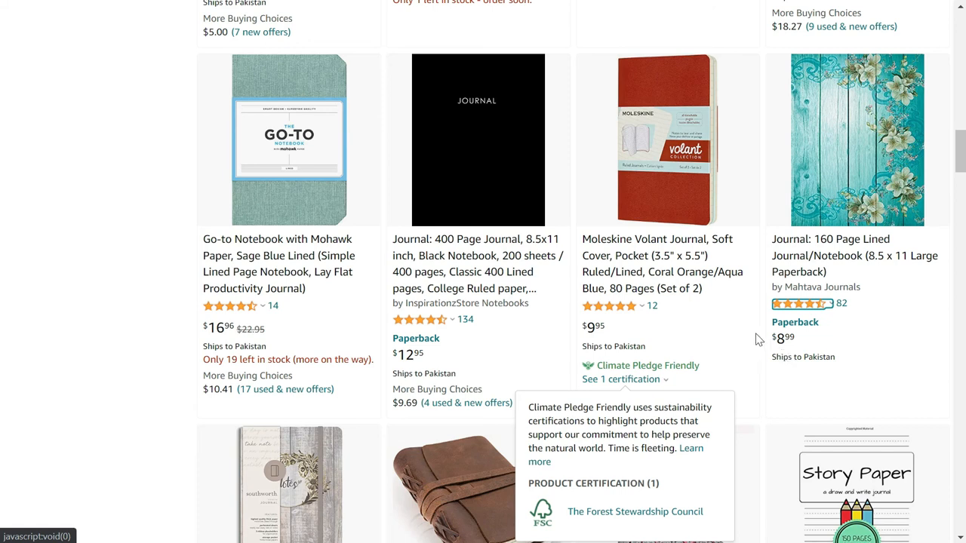
click(406, 216)
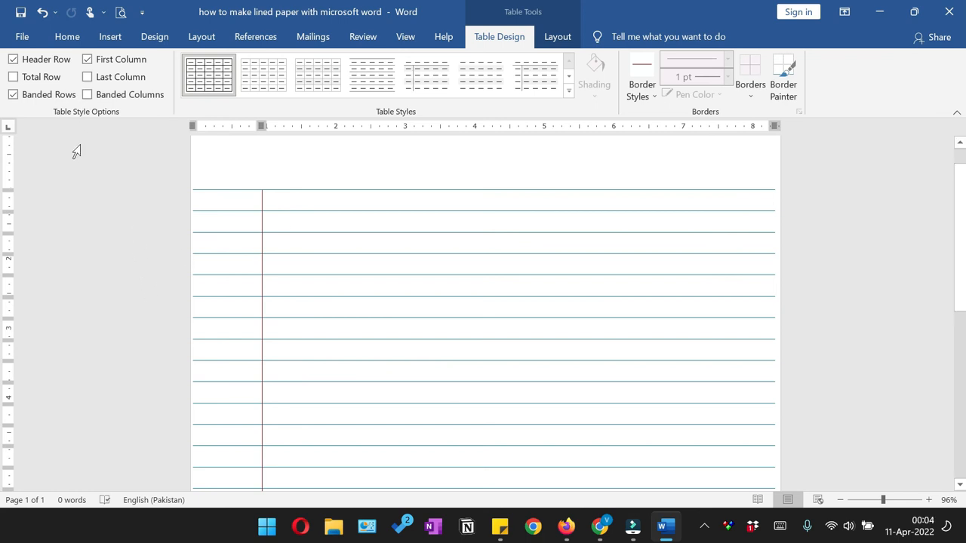
In Word, save the lined page to the Desktop as a PDF named "how to make lined paper with microsoft word"
scroll(119, 207, down, 3)
scroll(120, 208, down, 2)
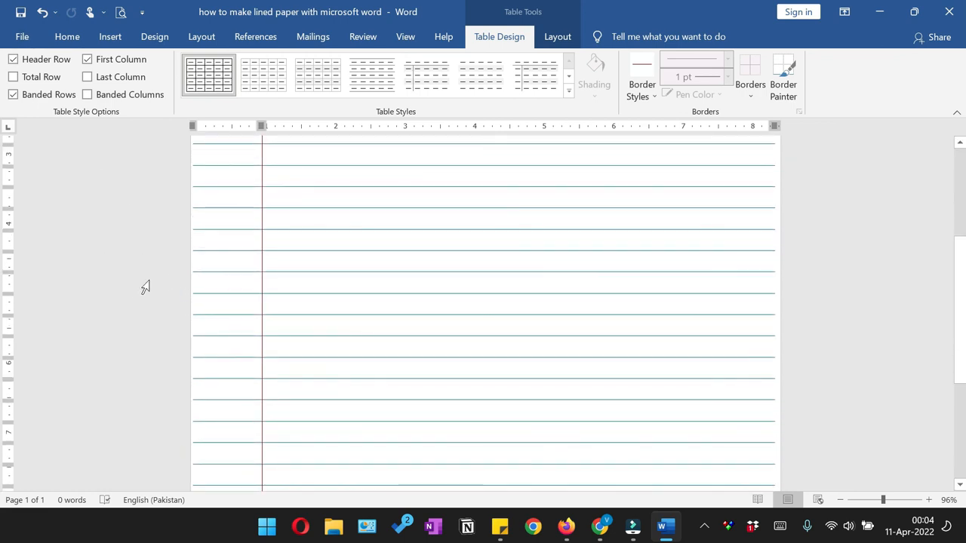
scroll(146, 287, down, 6)
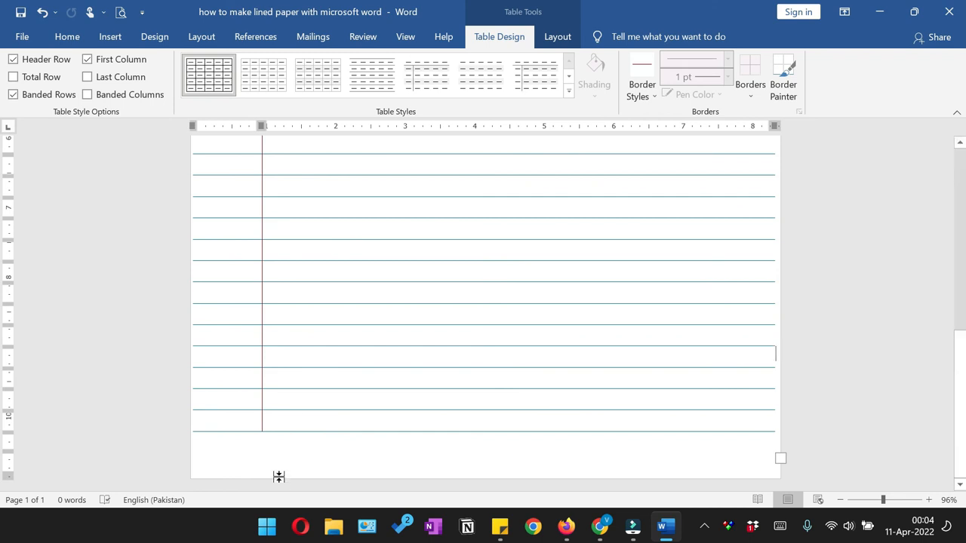
click(22, 37)
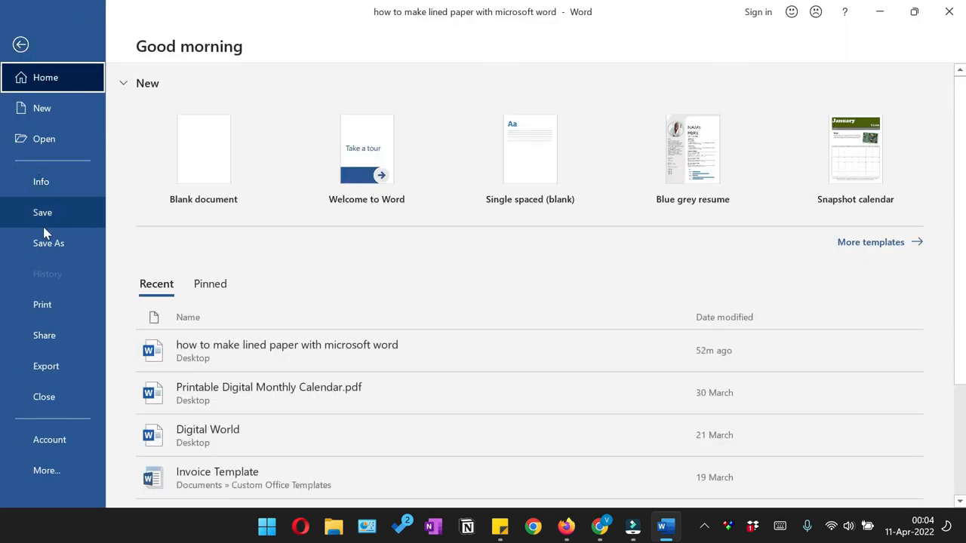
click(46, 243)
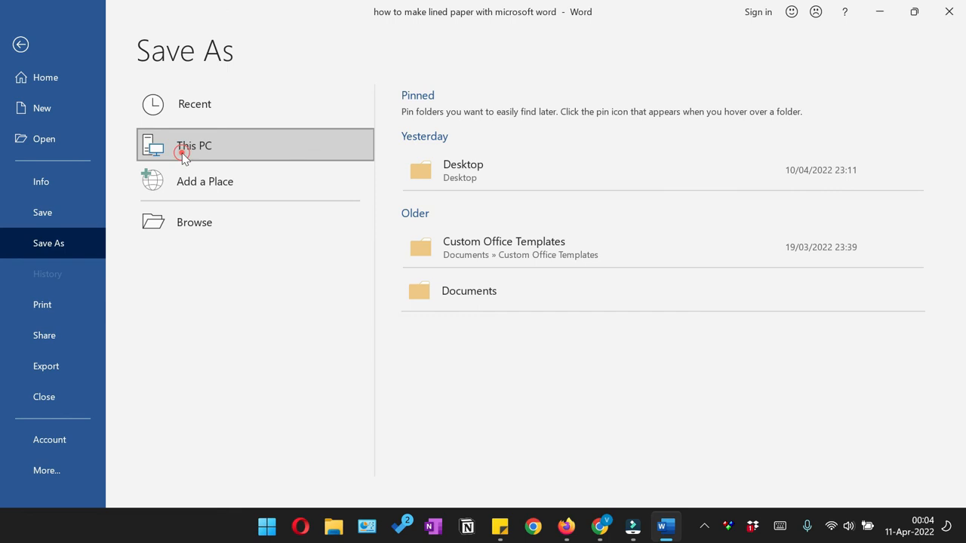
click(249, 227)
click(172, 276)
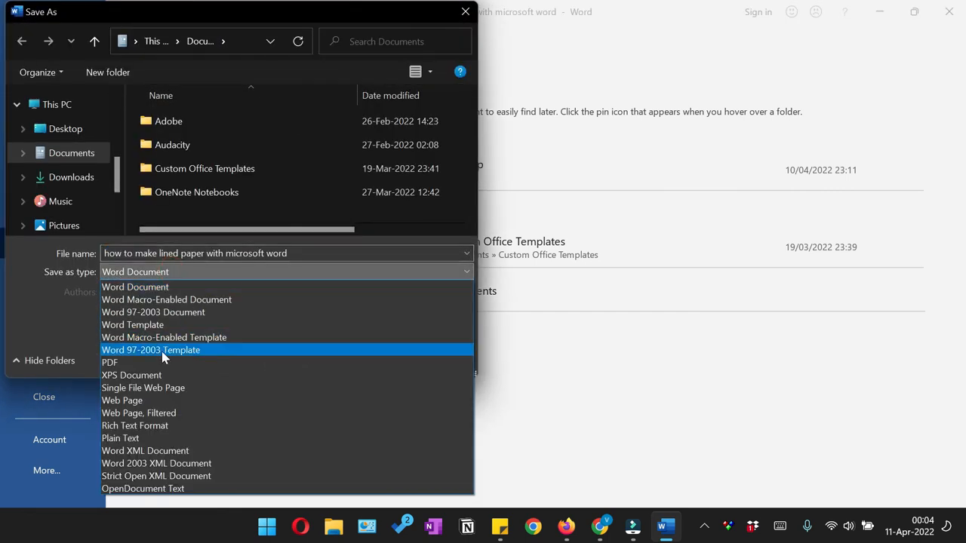
click(160, 360)
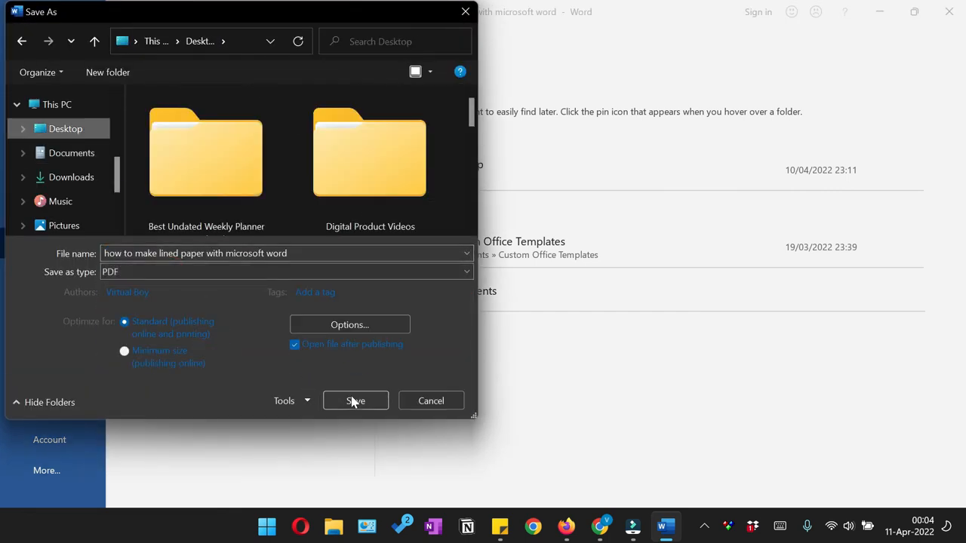
click(355, 400)
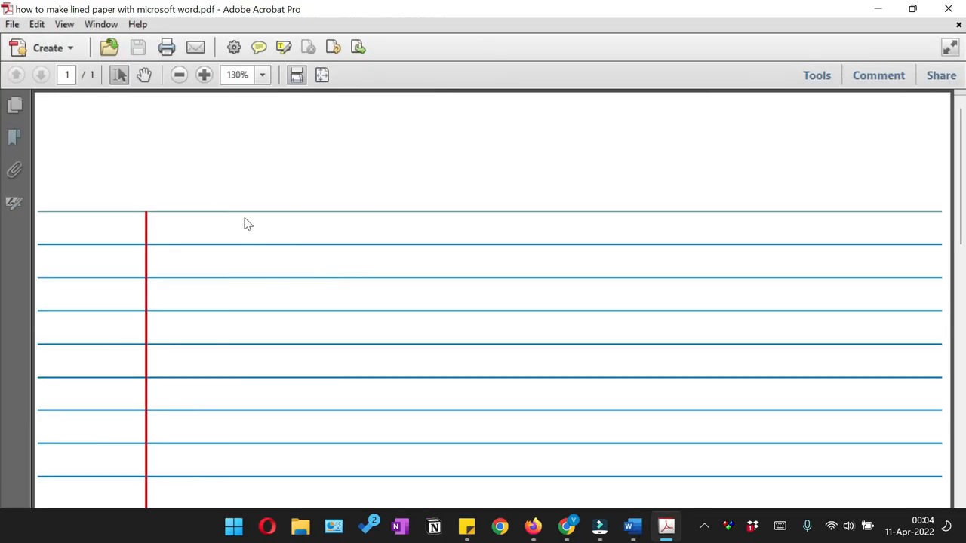
Examine the exported PDF in Adobe Acrobat Pro as a full page and at page width, checking the lines along its length
scroll(245, 221, down, 1)
click(323, 75)
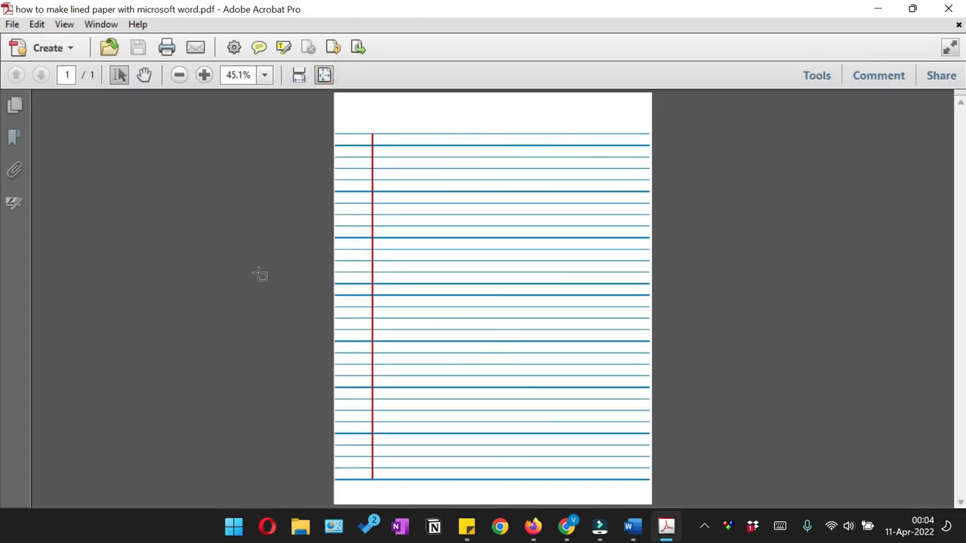
click(299, 75)
scroll(172, 292, down, 2)
scroll(171, 291, up, 3)
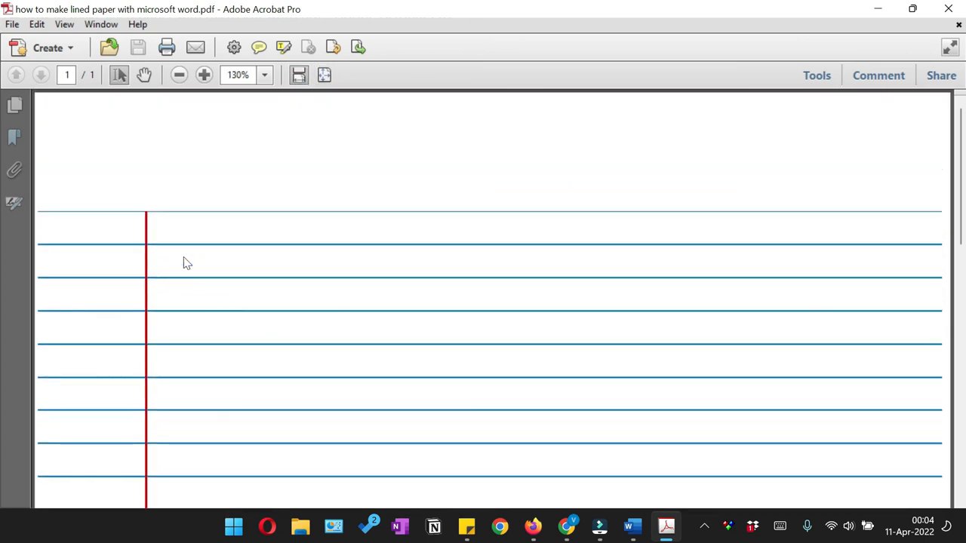
scroll(184, 264, down, 3)
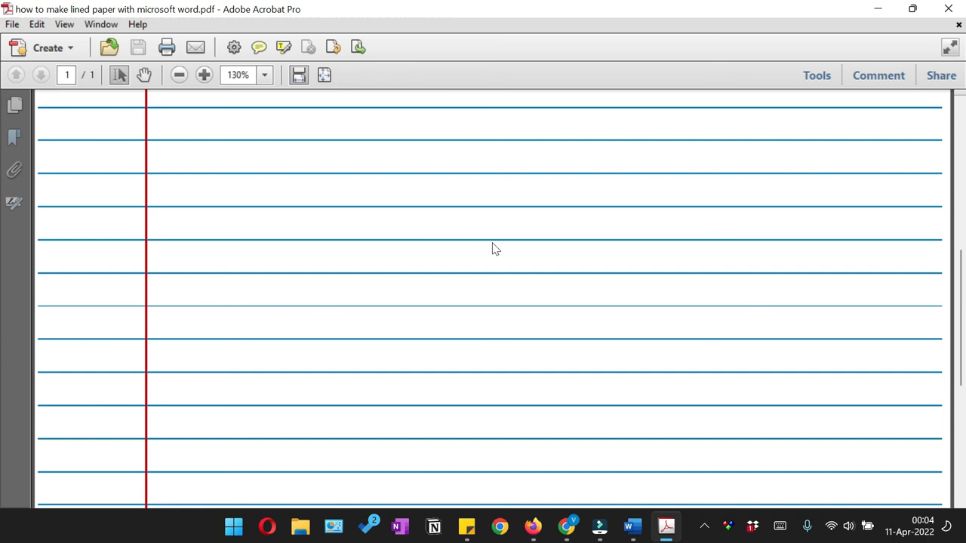
scroll(489, 251, up, 5)
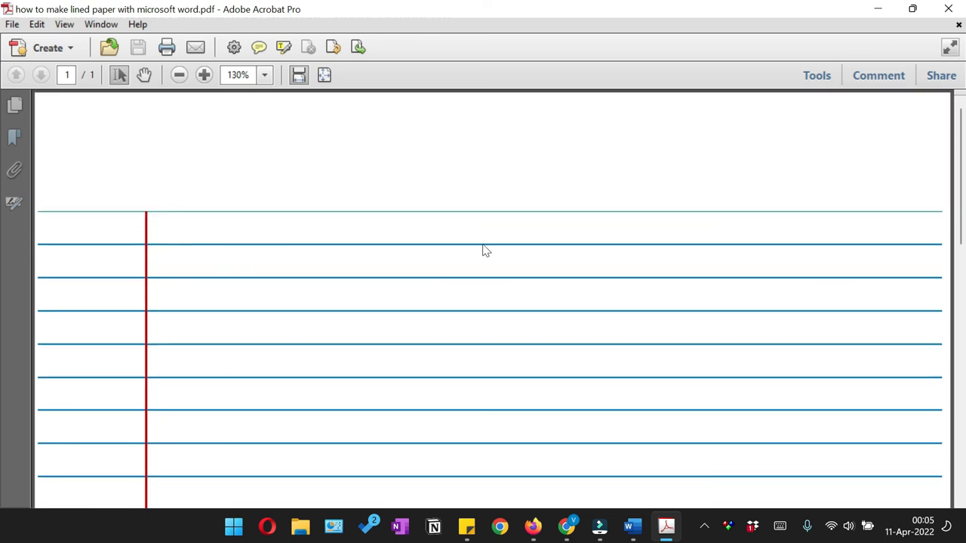